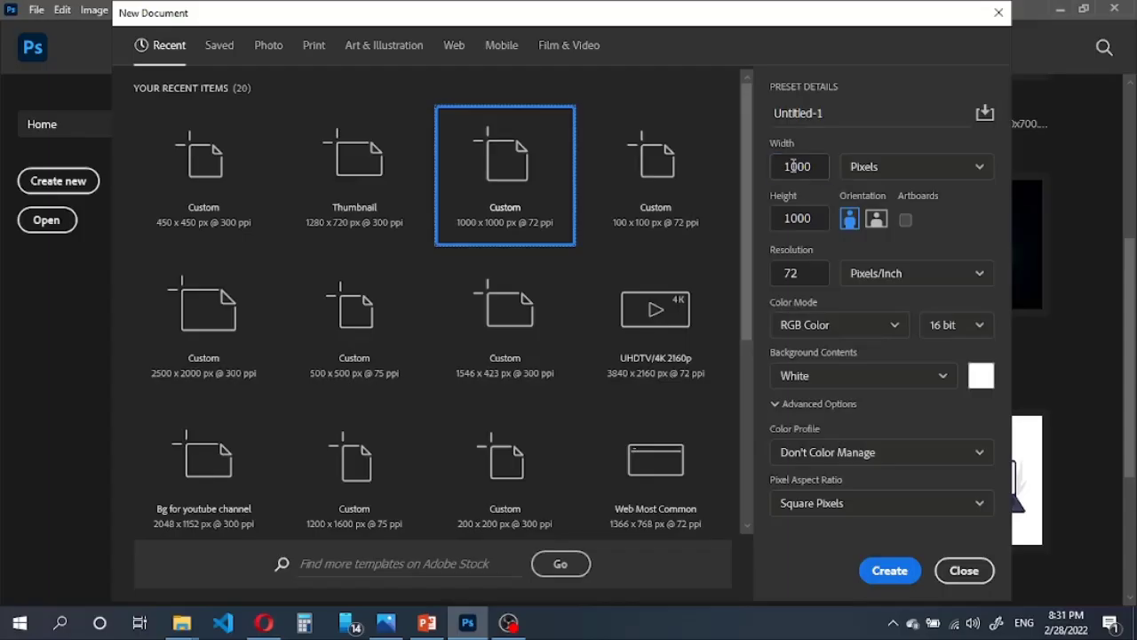
Enter width 2000 px, height 2000 px and 300 ppi resolution, then create the blank document.
left_click(794, 166)
double_click(793, 166)
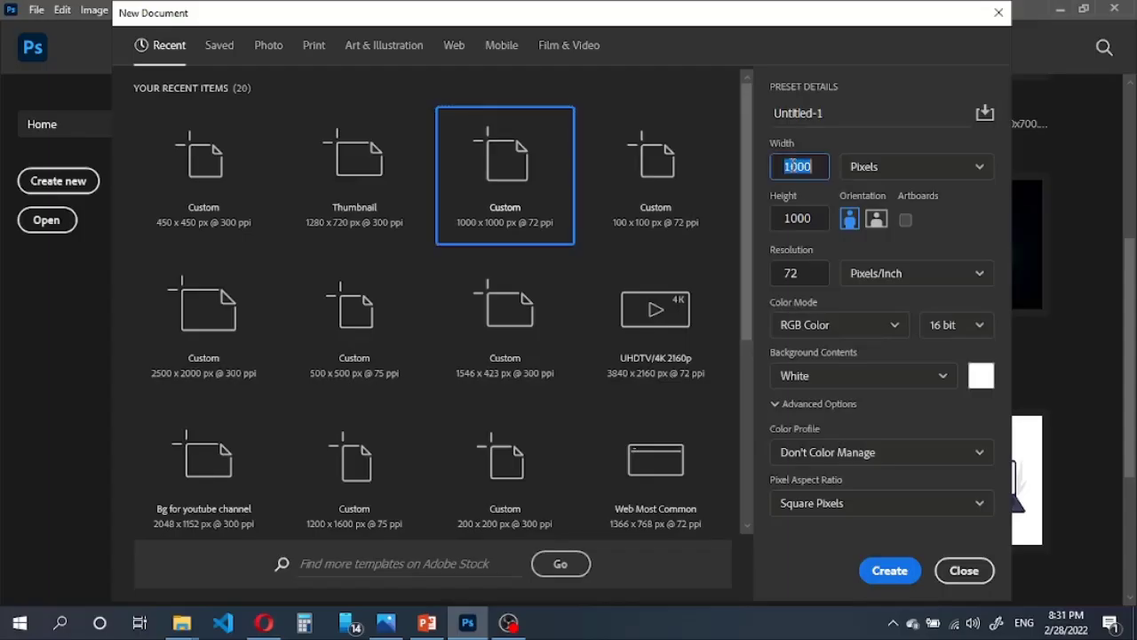
type("2000")
double_click(810, 223)
type("2")
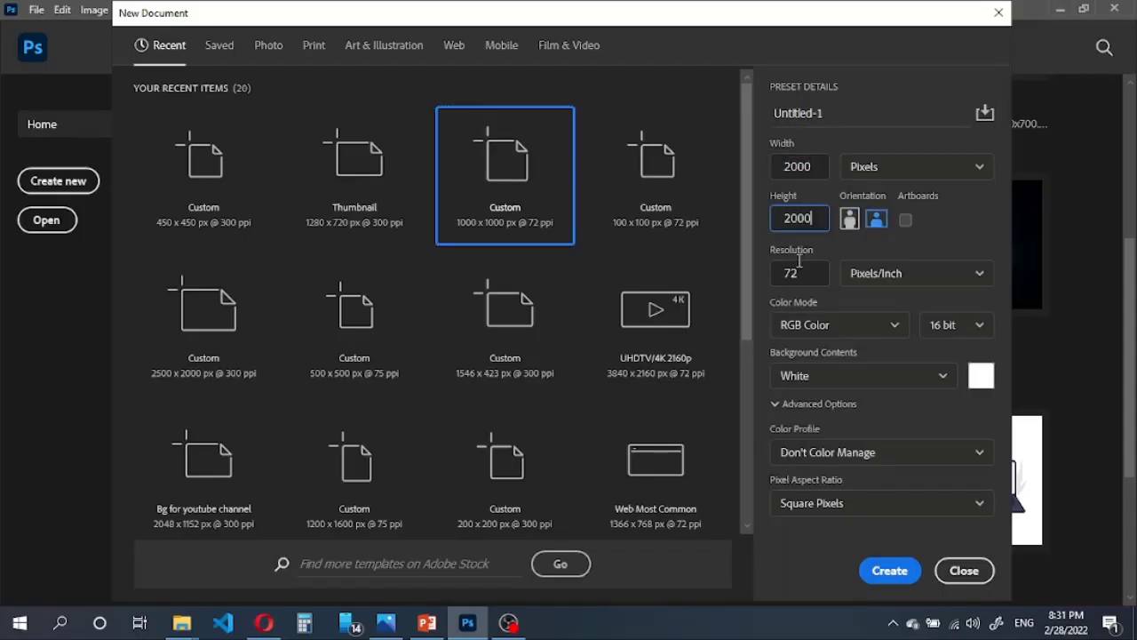
double_click(801, 274)
type("300")
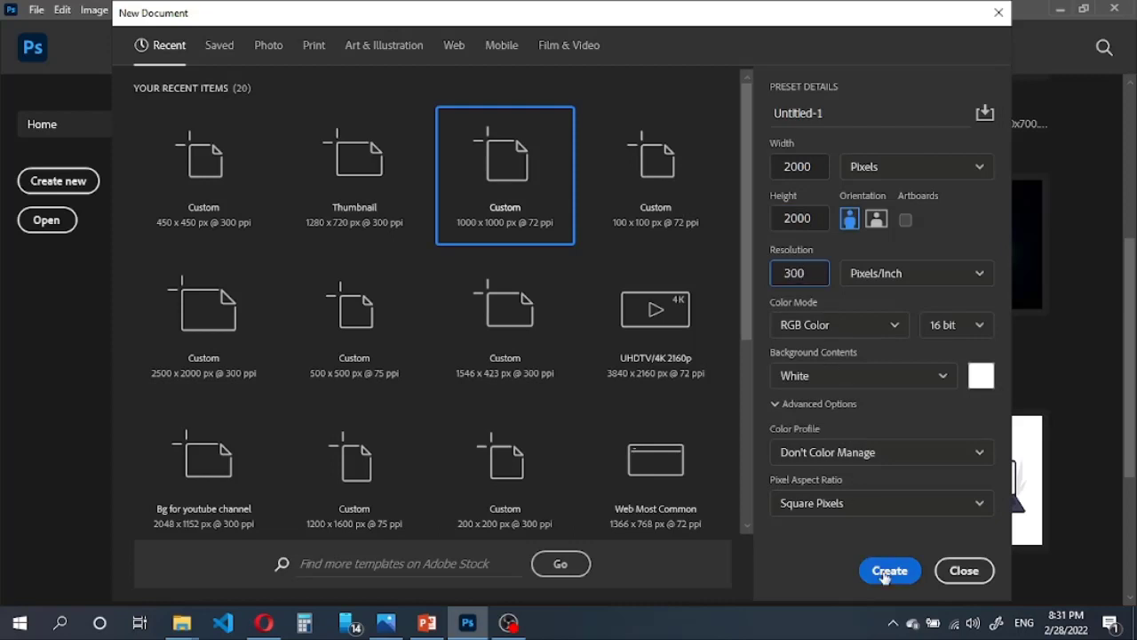
left_click(888, 571)
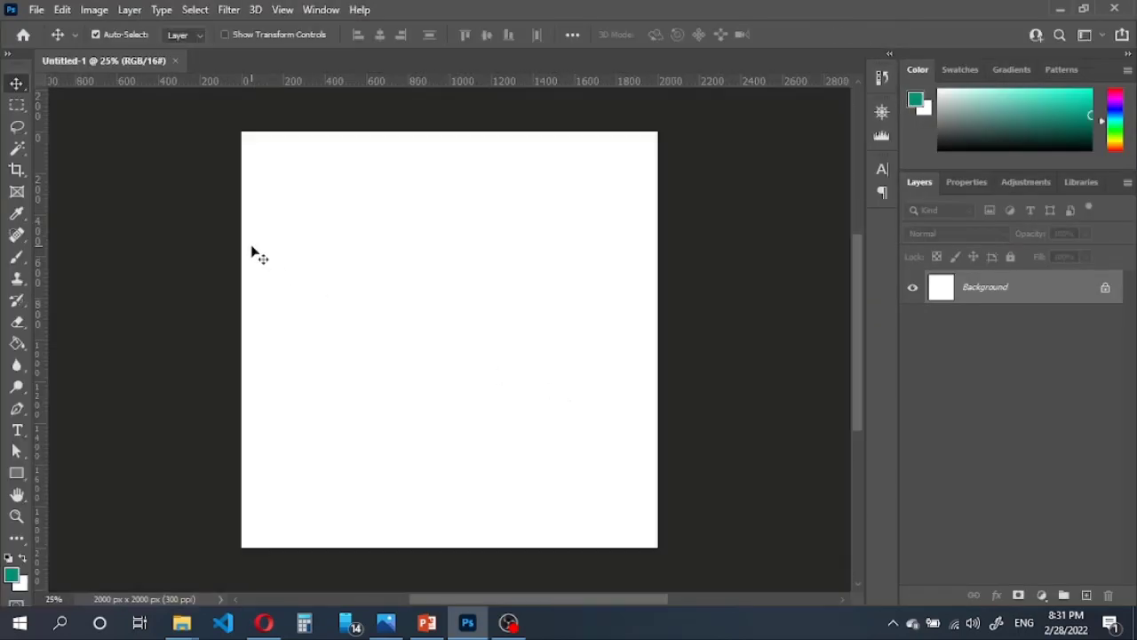
Place the img-2 portrait photo into the document as an embedded image.
left_click(37, 9)
left_click(137, 371)
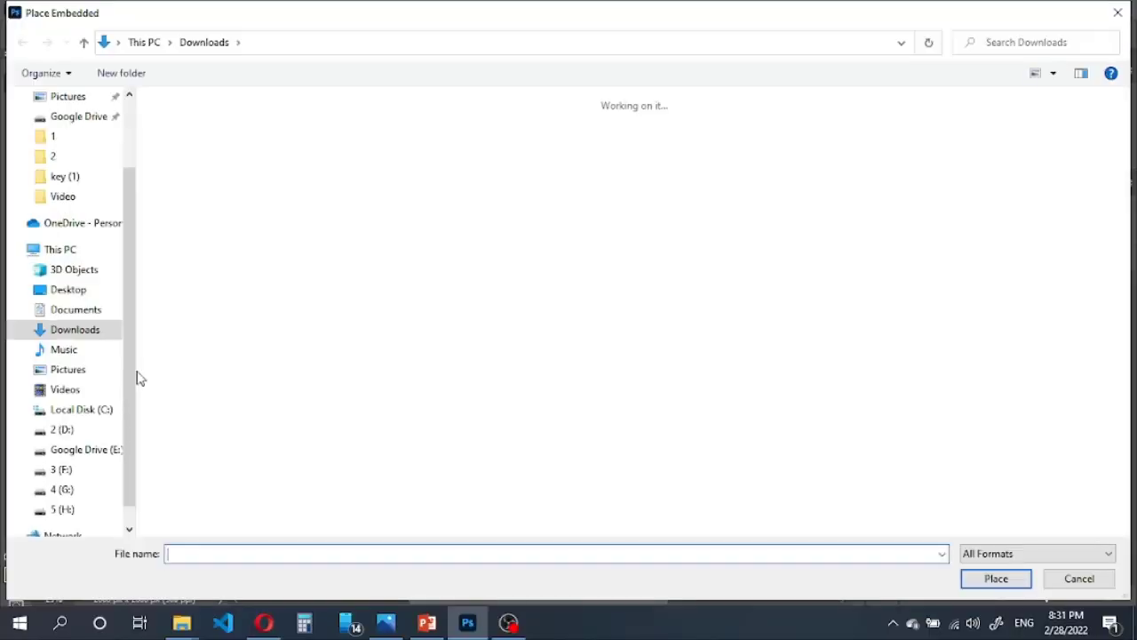
left_click(194, 160)
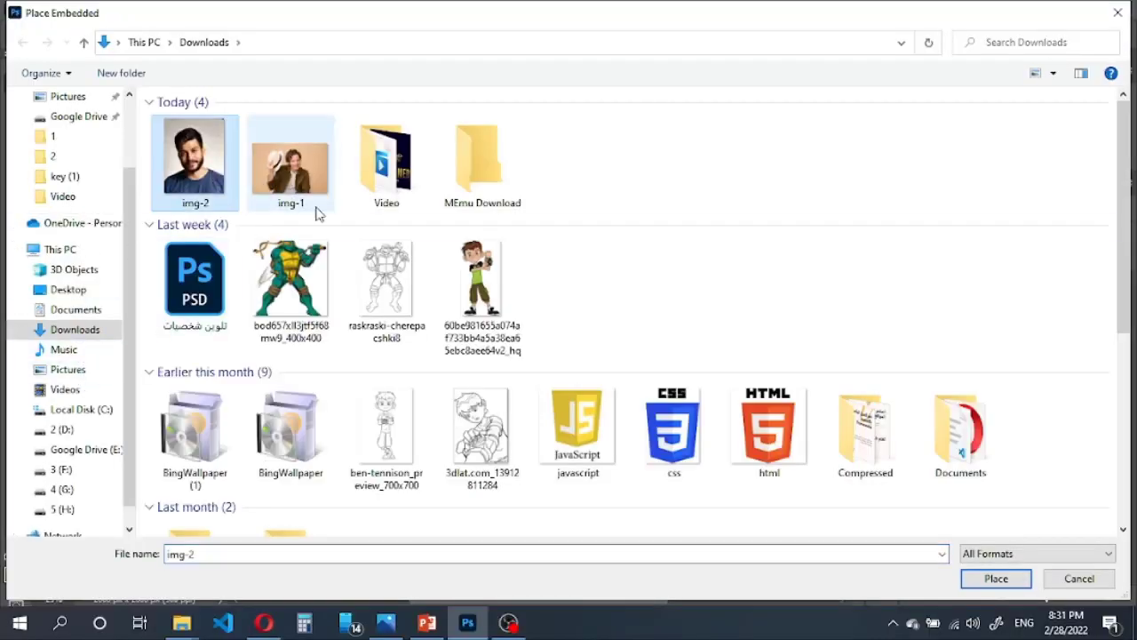
left_click(986, 580)
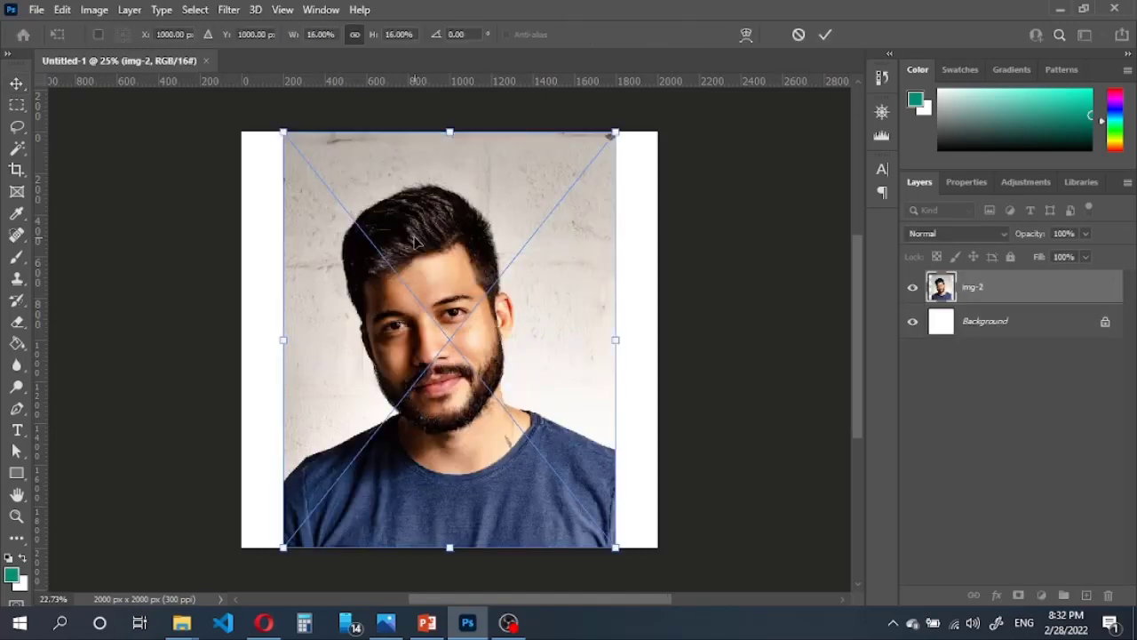
Scale the placed img-2 photo up to cover the canvas and commit it.
scroll(417, 240, "down", 2)
left_click_drag(531, 413, 574, 484)
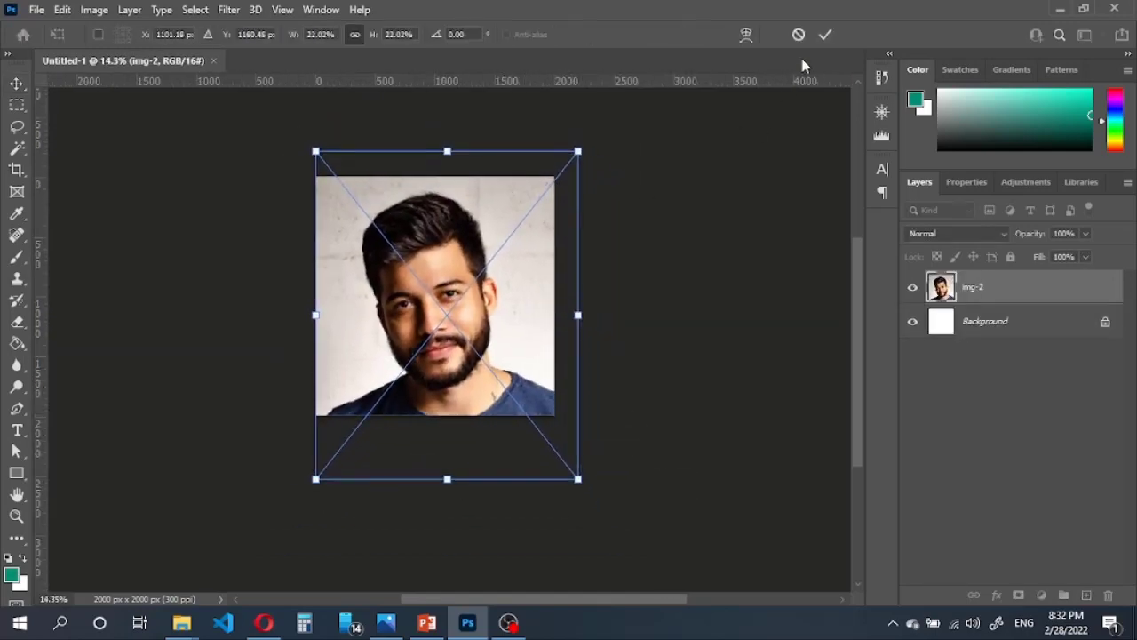
left_click(825, 34)
scroll(444, 275, "up", 1)
scroll(444, 276, "up", 1)
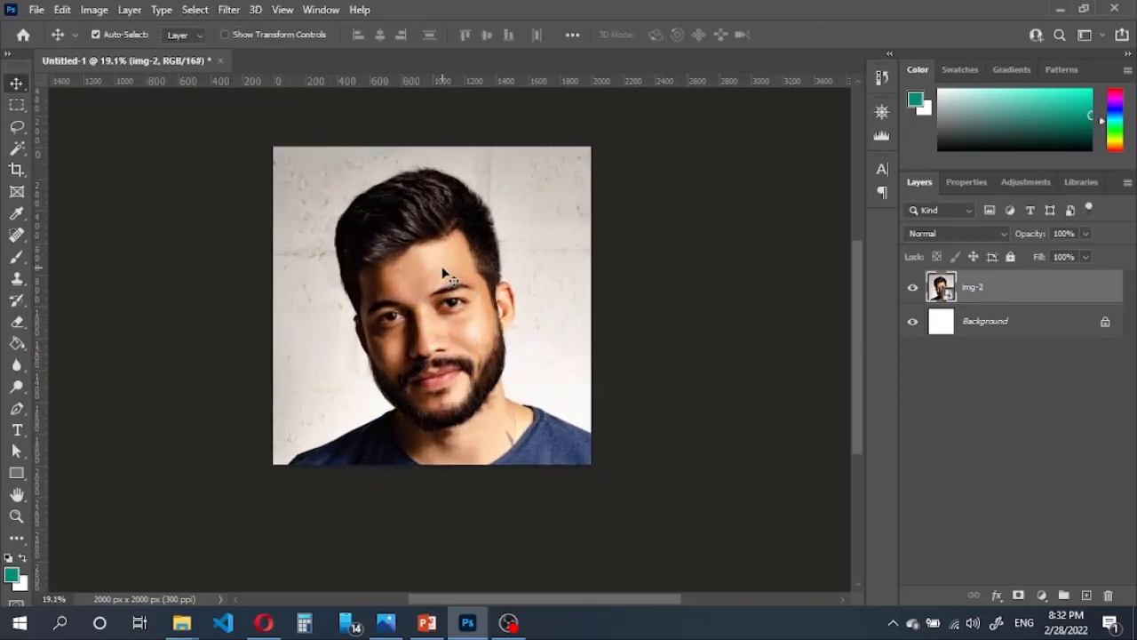
Copy the whole canvas into Layer 1 and delete the img-2 and Background layers.
key("ctrl+a")
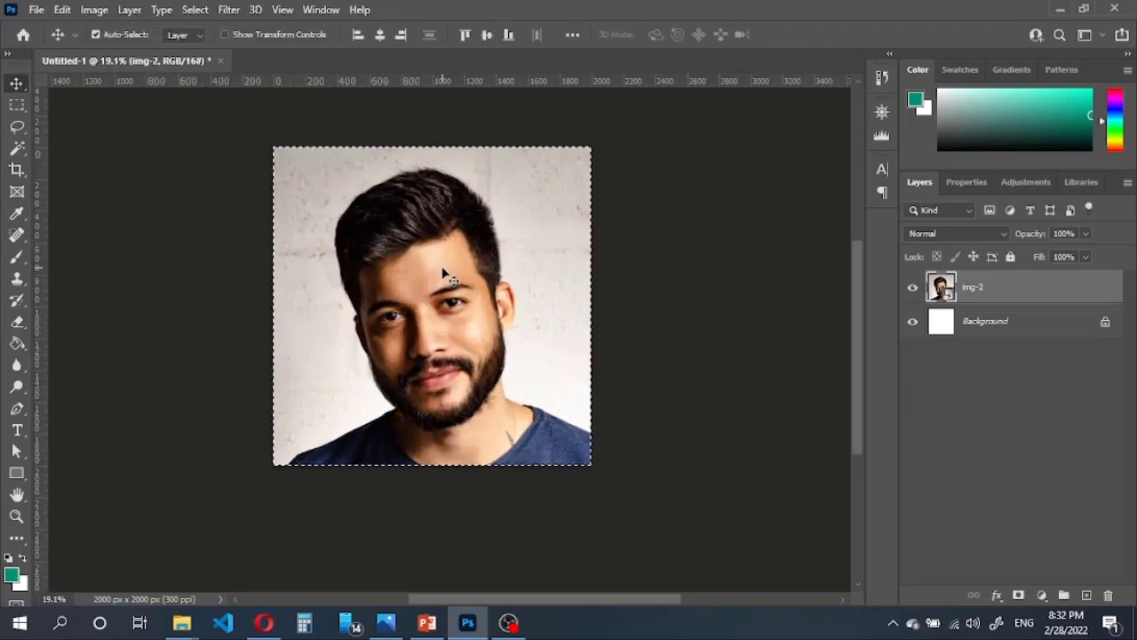
key("ctrl+c")
key("ctrl+v")
left_click(973, 325)
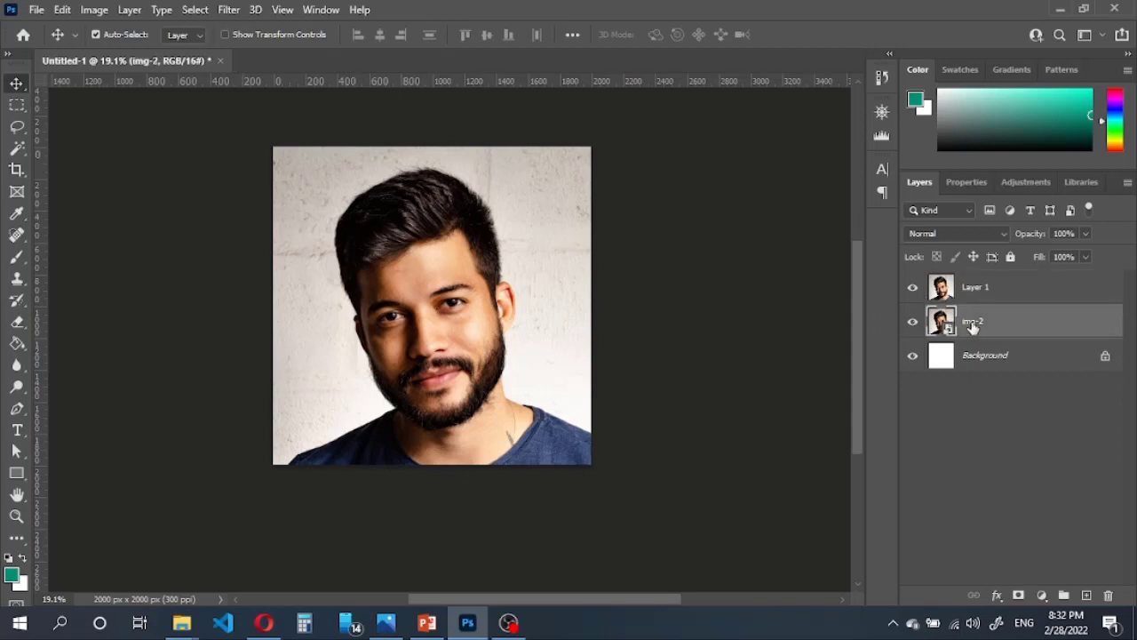
key("Delete")
key("Delete")
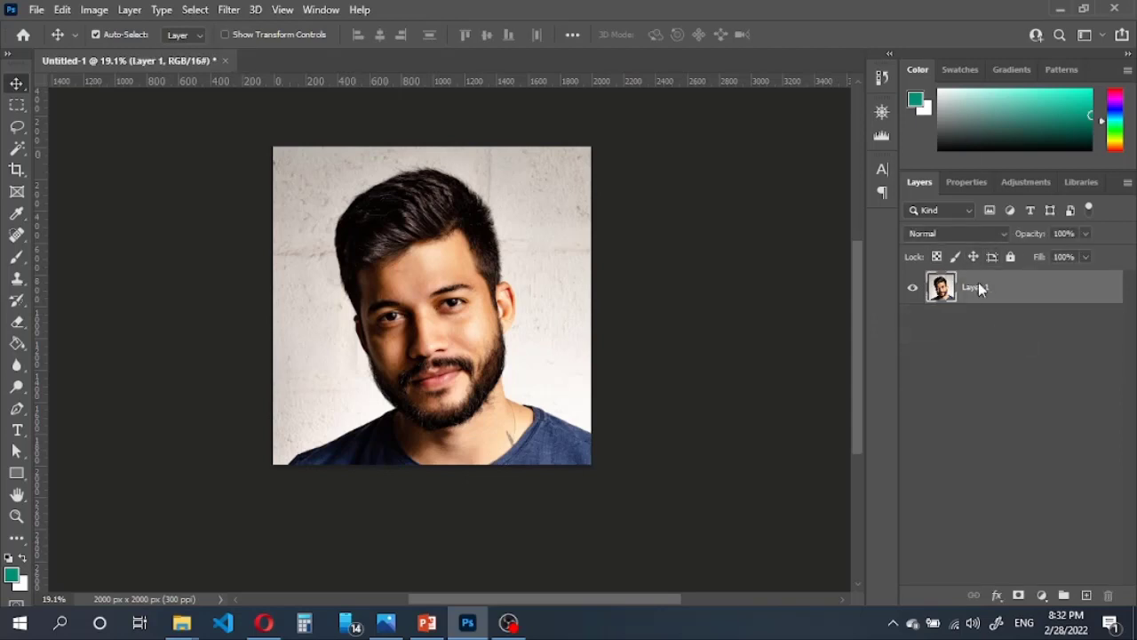
Convert Layer 1 to a smart object, undoing an accidental sideways move.
right_click(980, 287)
left_click(864, 233)
left_click_drag(428, 313, 463, 312)
key("ctrl+z")
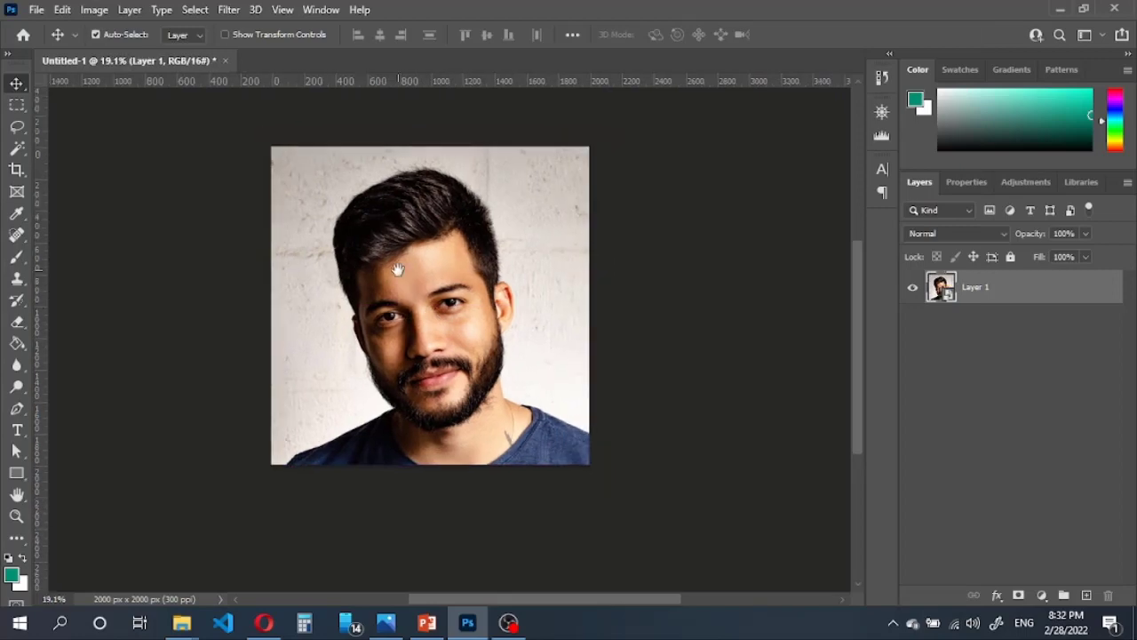
scroll(398, 269, "up", 1)
left_click(229, 10)
In Liquify, set Face #1 to Eye Size 100, Eye Height 68 and Eye Width 36.
left_click(265, 168)
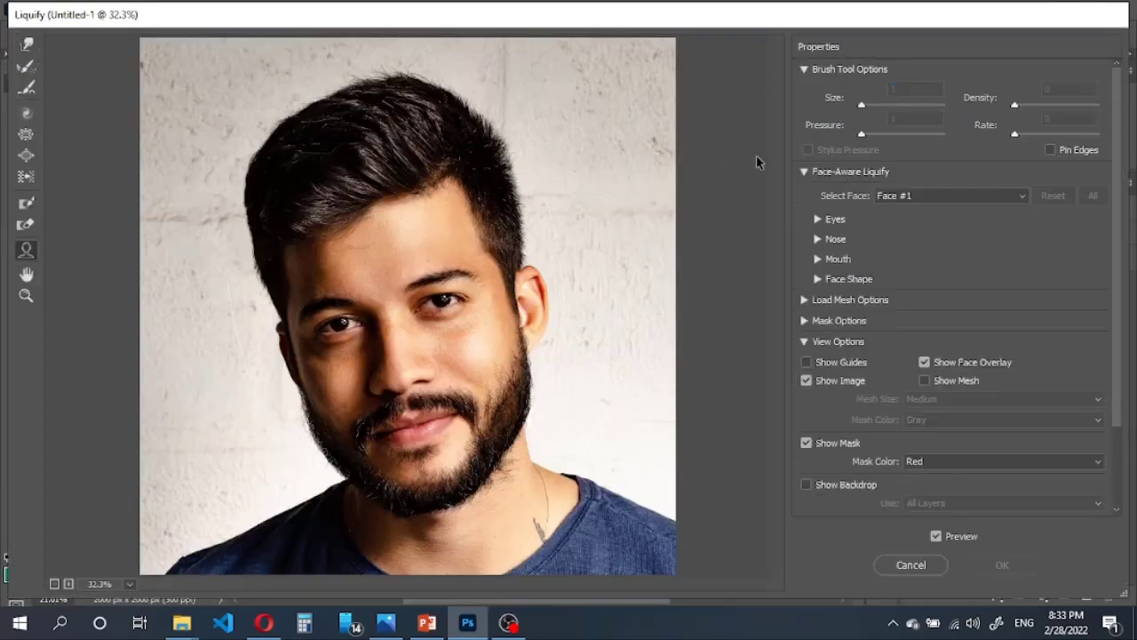
left_click(924, 197)
left_click(903, 210)
left_click(817, 219)
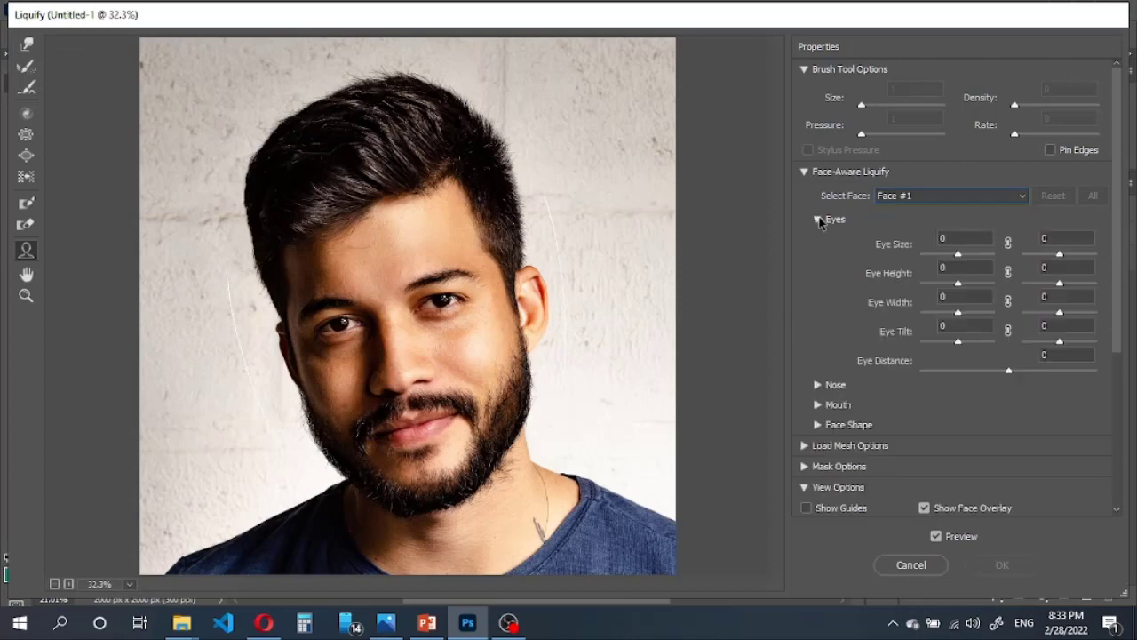
left_click(1007, 272)
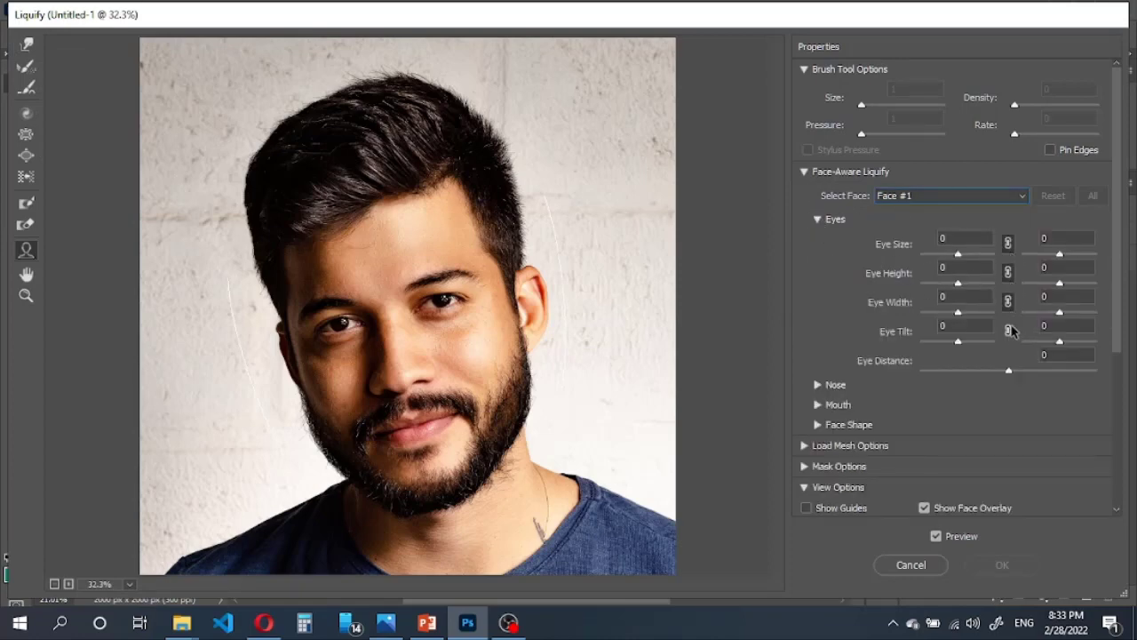
left_click_drag(958, 253, 1007, 269)
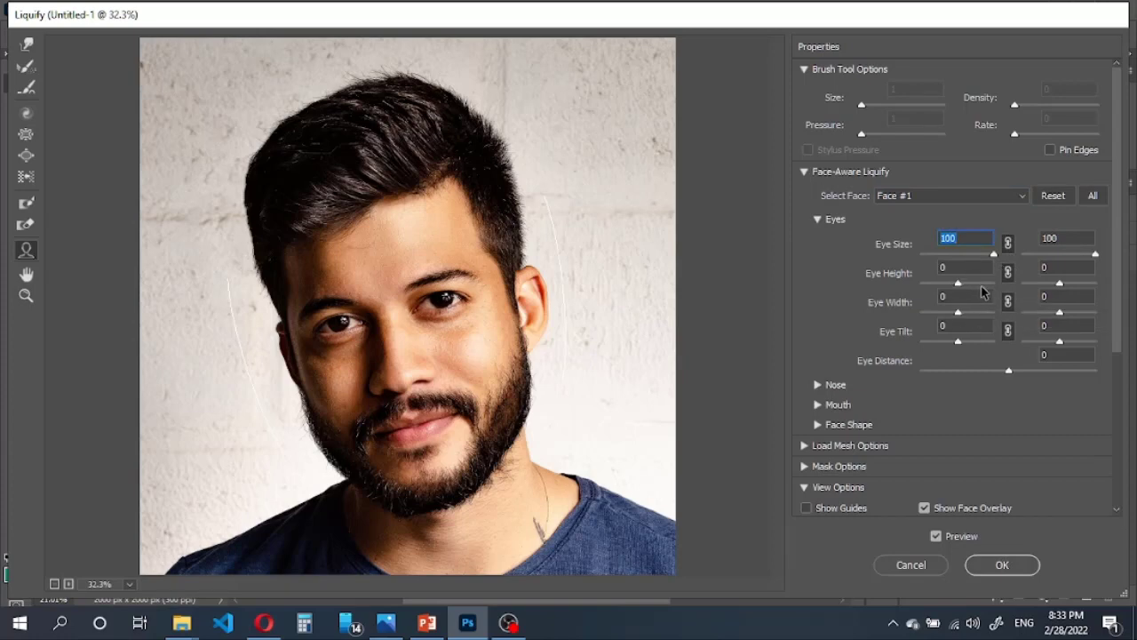
left_click_drag(958, 283, 982, 284)
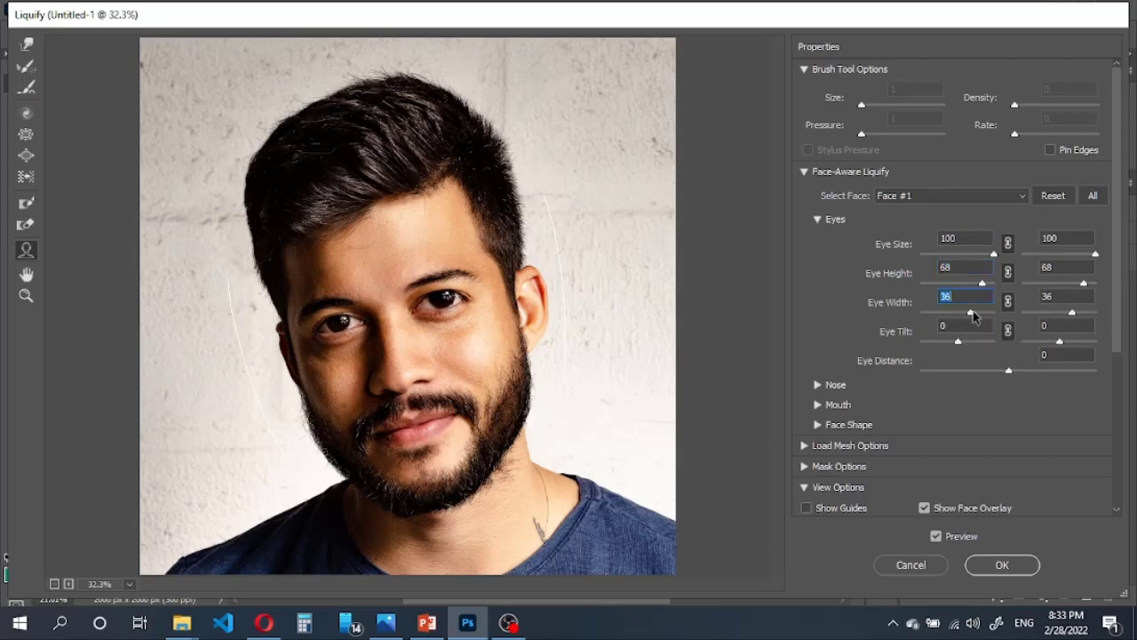
left_click(818, 220)
Set Face #1's Nose Width and Nose Height both to 100.
left_click(817, 239)
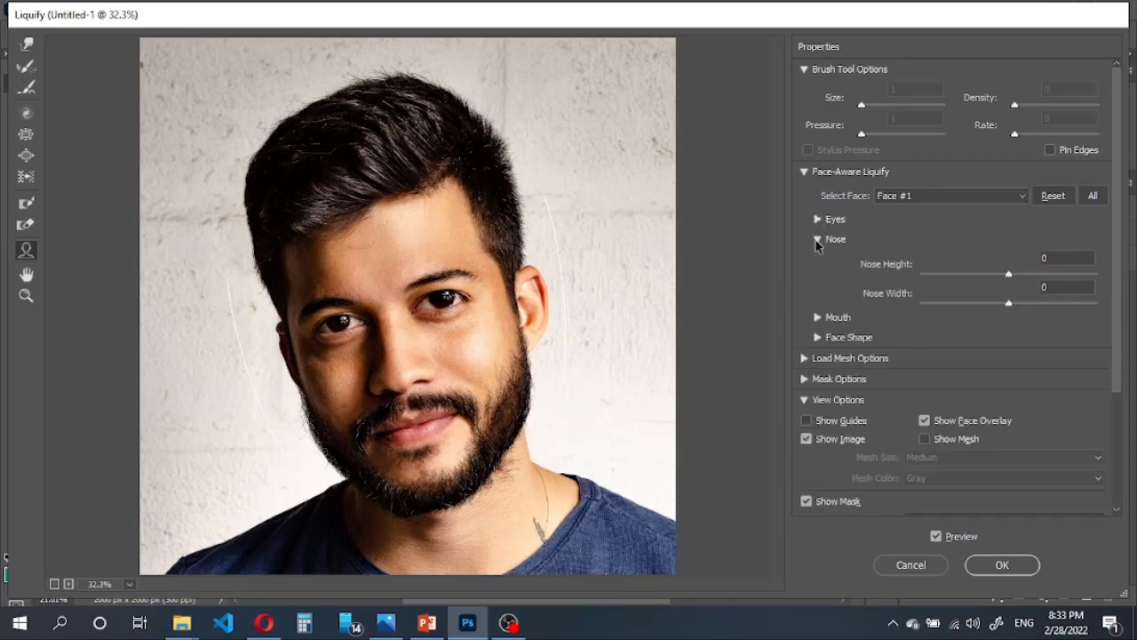
left_click_drag(1008, 303, 1098, 305)
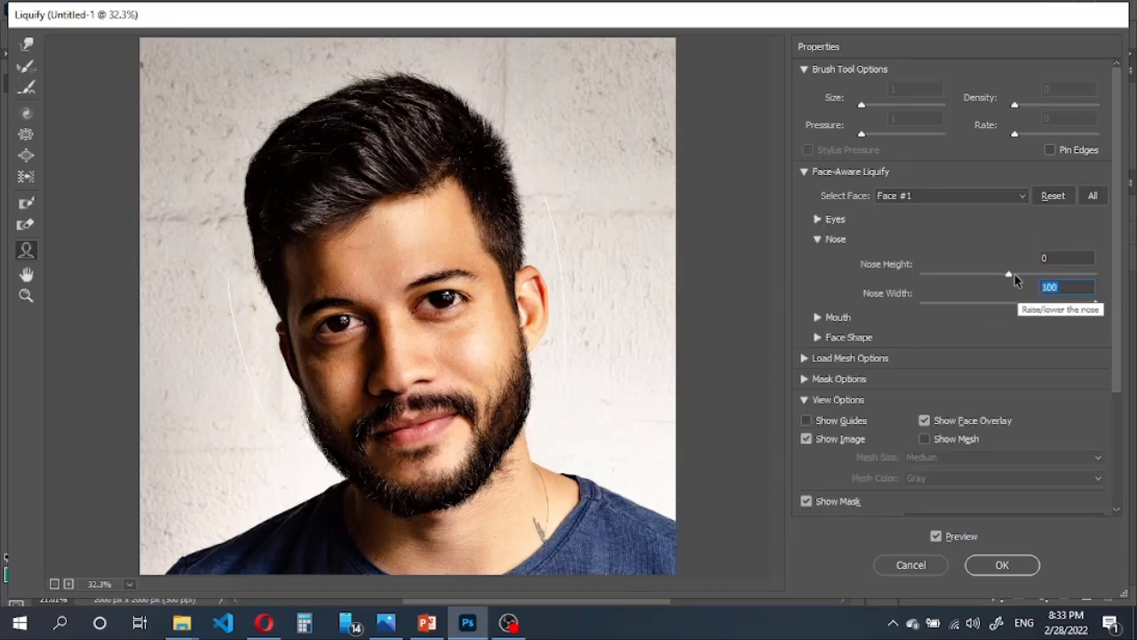
left_click_drag(1009, 274, 1095, 274)
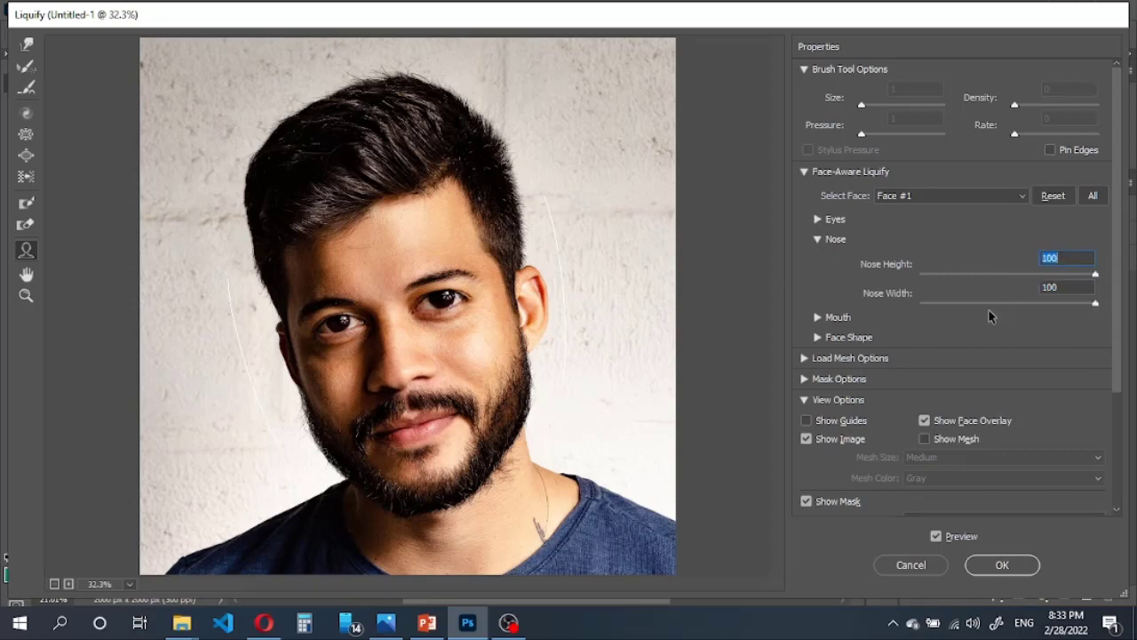
left_click(818, 239)
Set the mouth's Upper Lip to 100 and Lower Lip to -100.
left_click(817, 258)
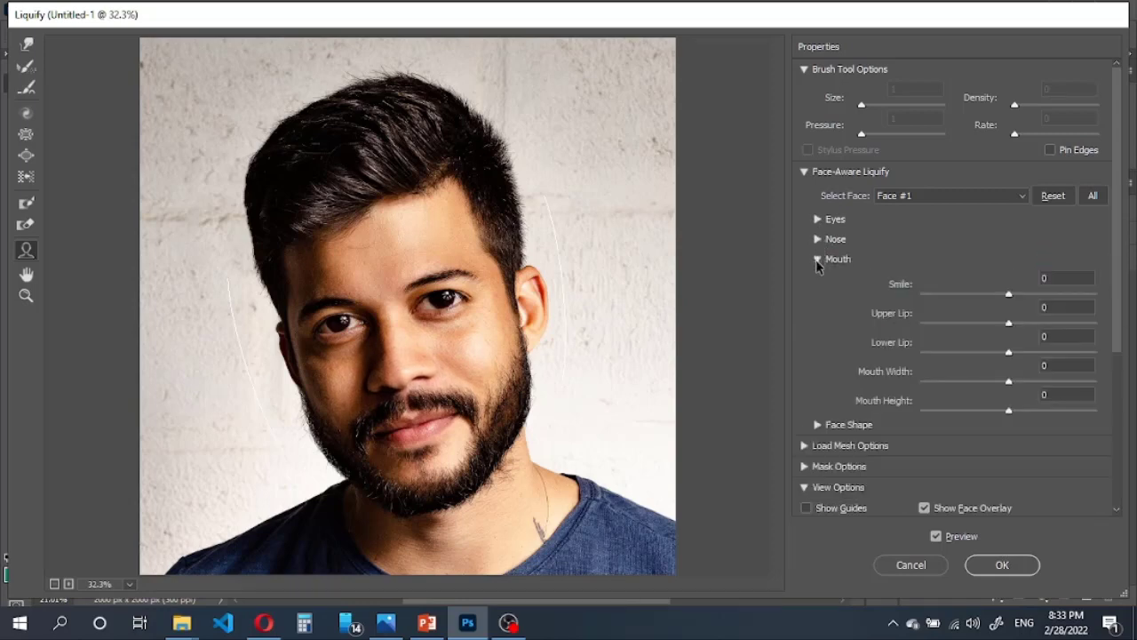
left_click_drag(1008, 323, 1117, 331)
left_click_drag(1009, 352, 860, 354)
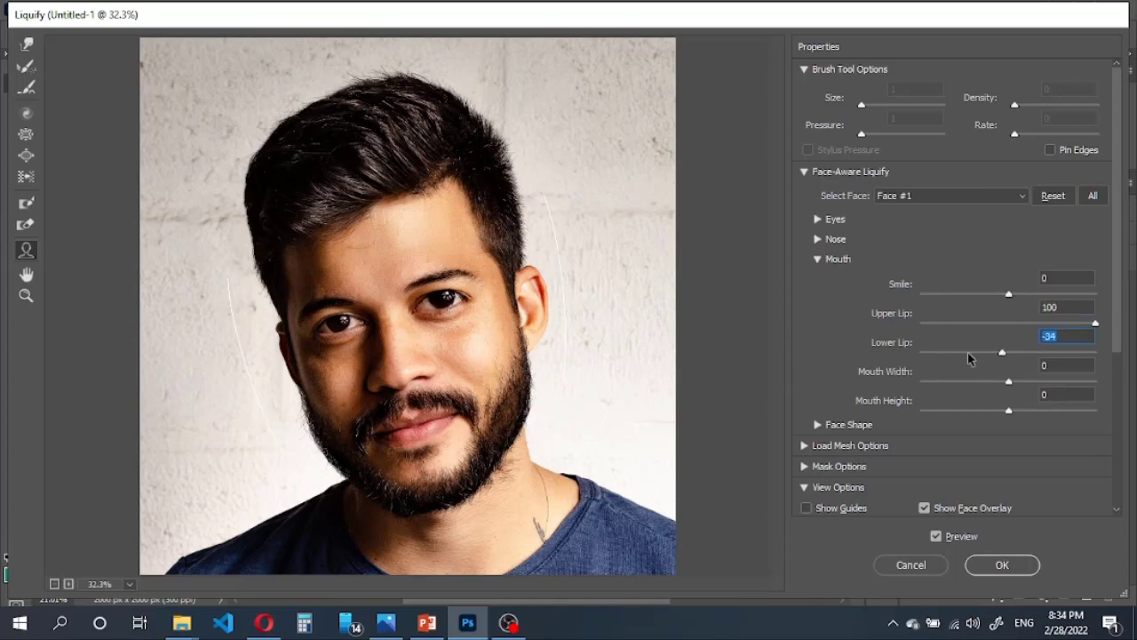
left_click(818, 258)
Set Face Shape to Forehead 19, Chin Height -32 and Jawline 4.
left_click(817, 278)
mouse_move(1009, 316)
left_mouse_down()
mouse_move(1042, 316)
mouse_move(983, 344)
left_mouse_up()
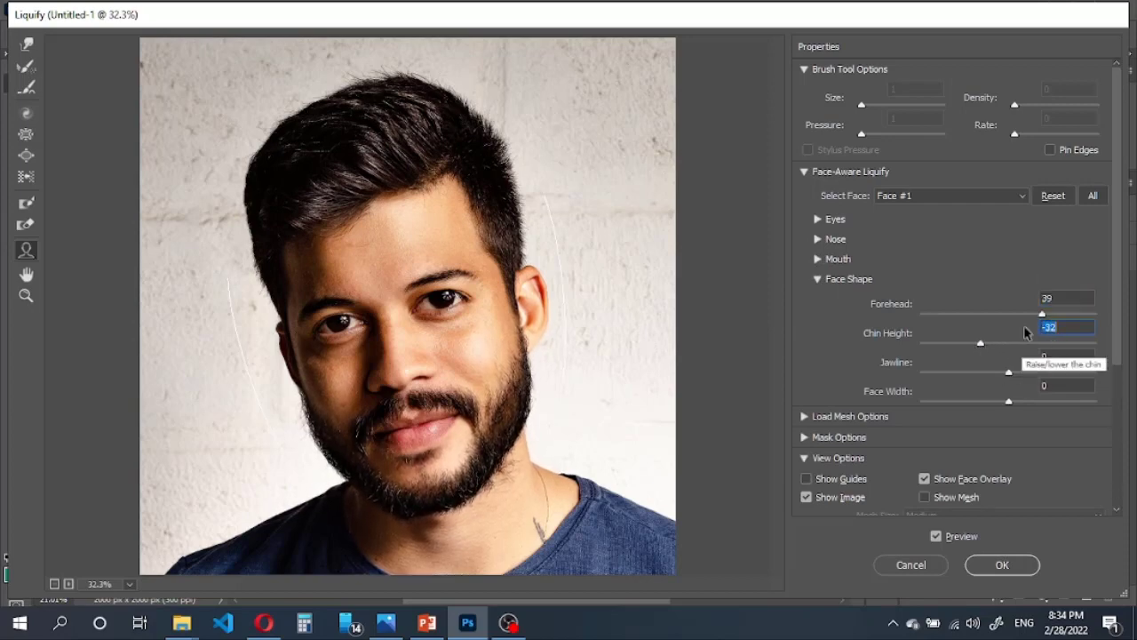
left_click_drag(1040, 315, 1025, 314)
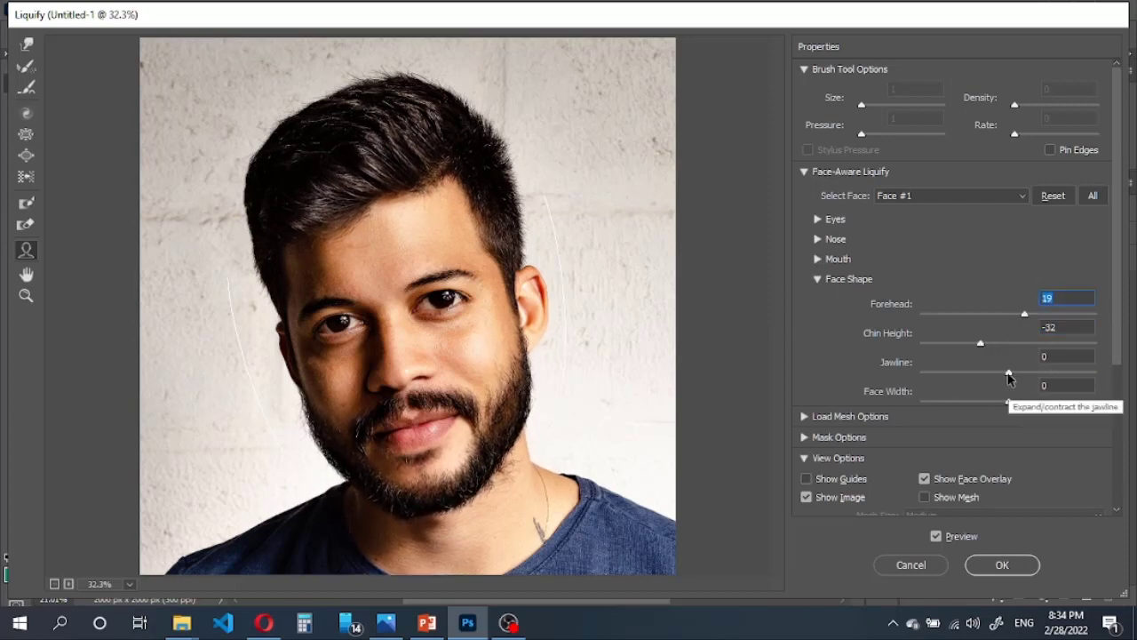
left_click_drag(1009, 371, 1012, 372)
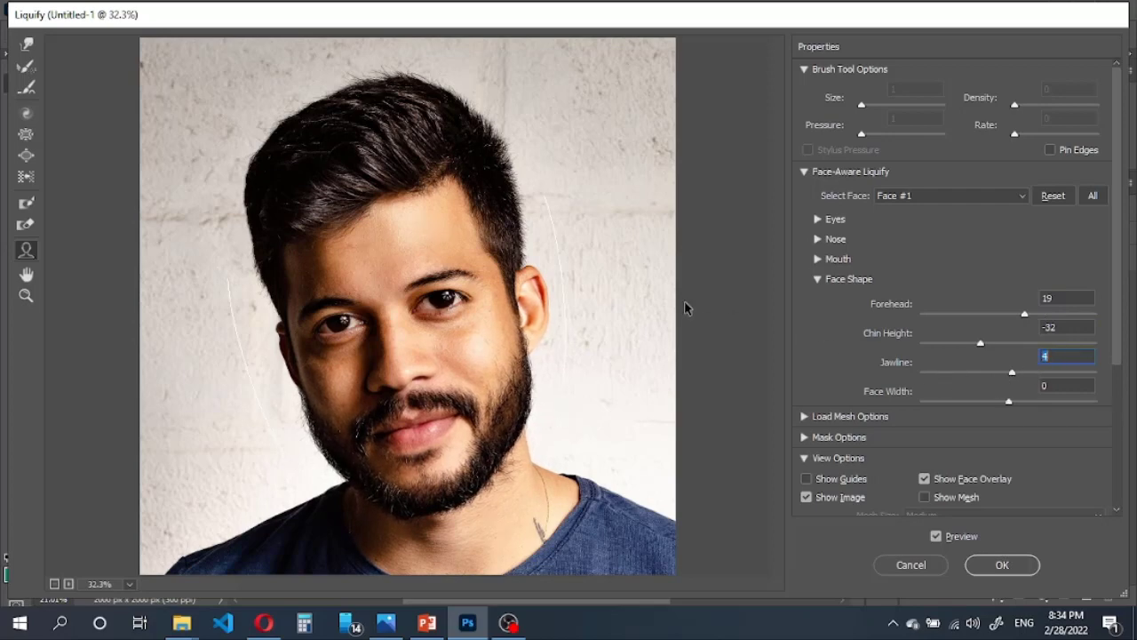
Compare the reshaped face with the original, then apply Liquify as a smart filter.
left_click(939, 541)
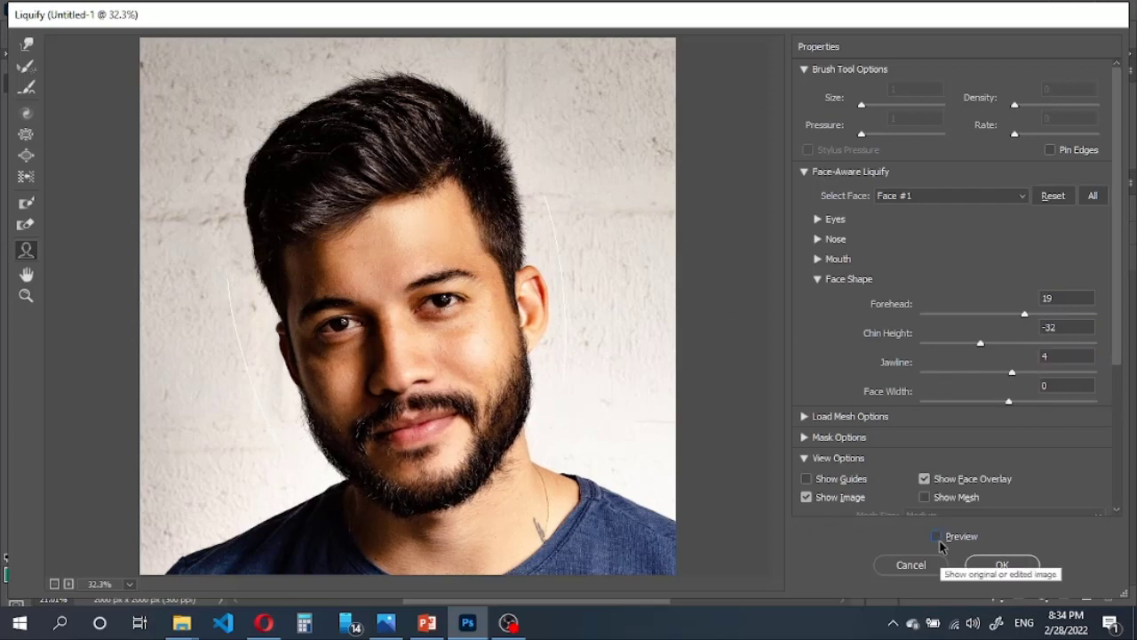
left_click(938, 540)
left_click(938, 540)
left_click(938, 541)
left_click(938, 539)
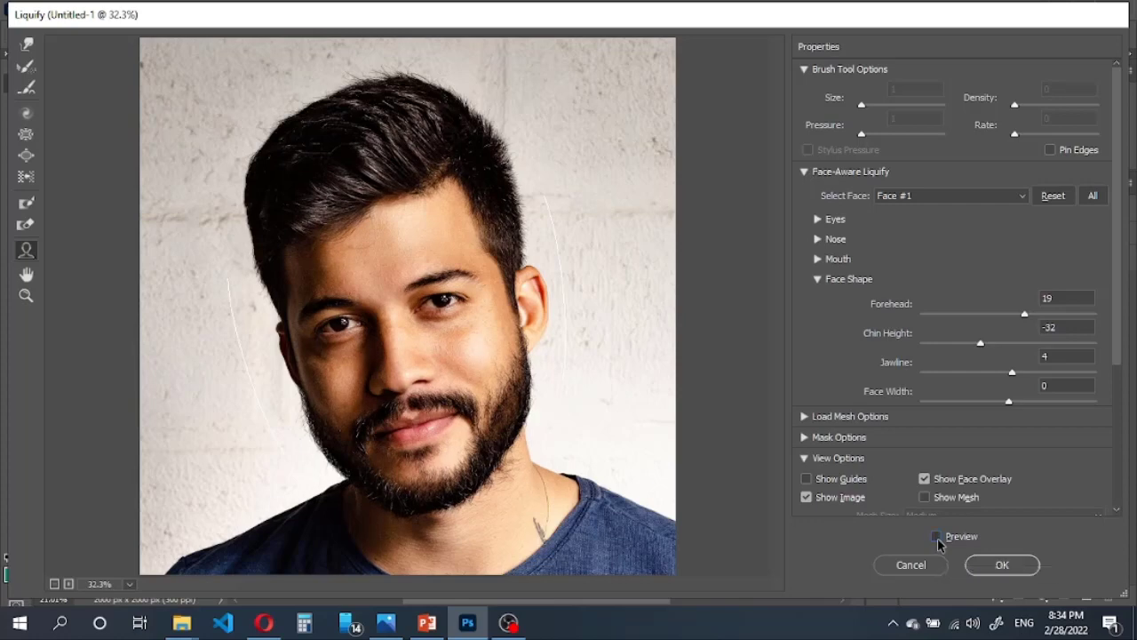
left_click(939, 538)
left_click(989, 567)
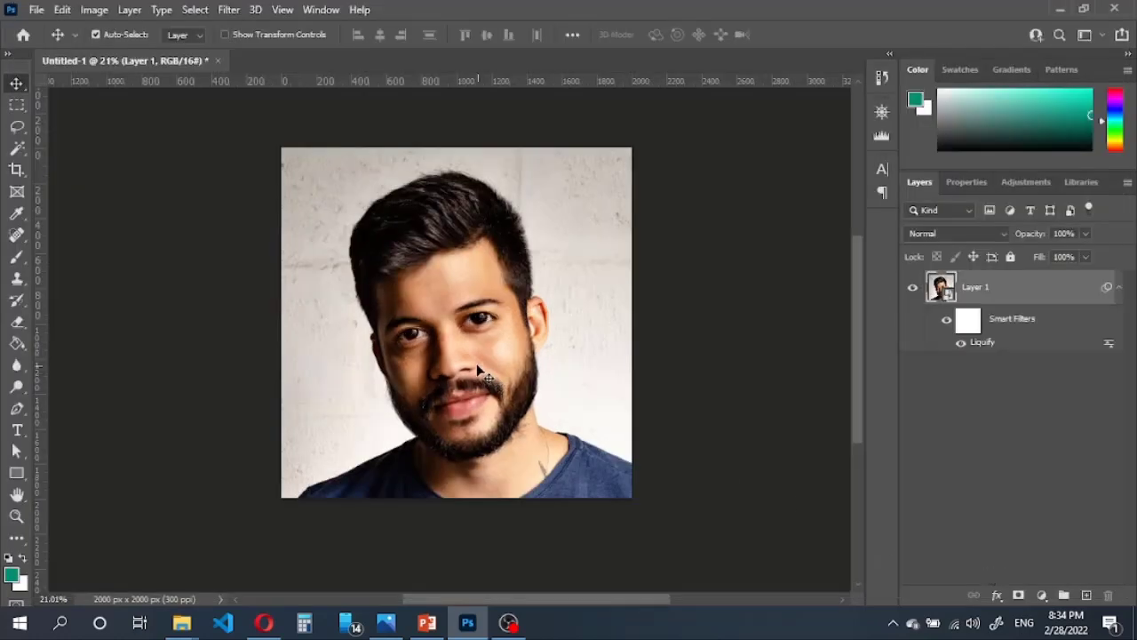
Apply Oil Paint with Stylization 5, Cleanliness 3, Scale 0.1 and Bristle Detail 0.
left_click(229, 9)
mouse_move(243, 333)
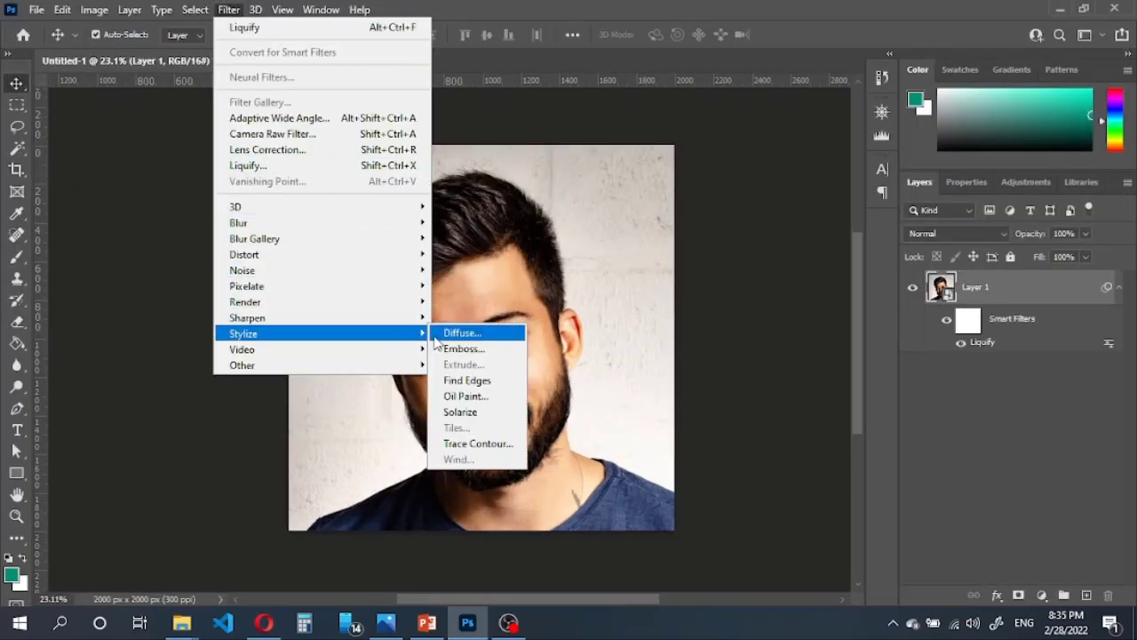
left_click(476, 394)
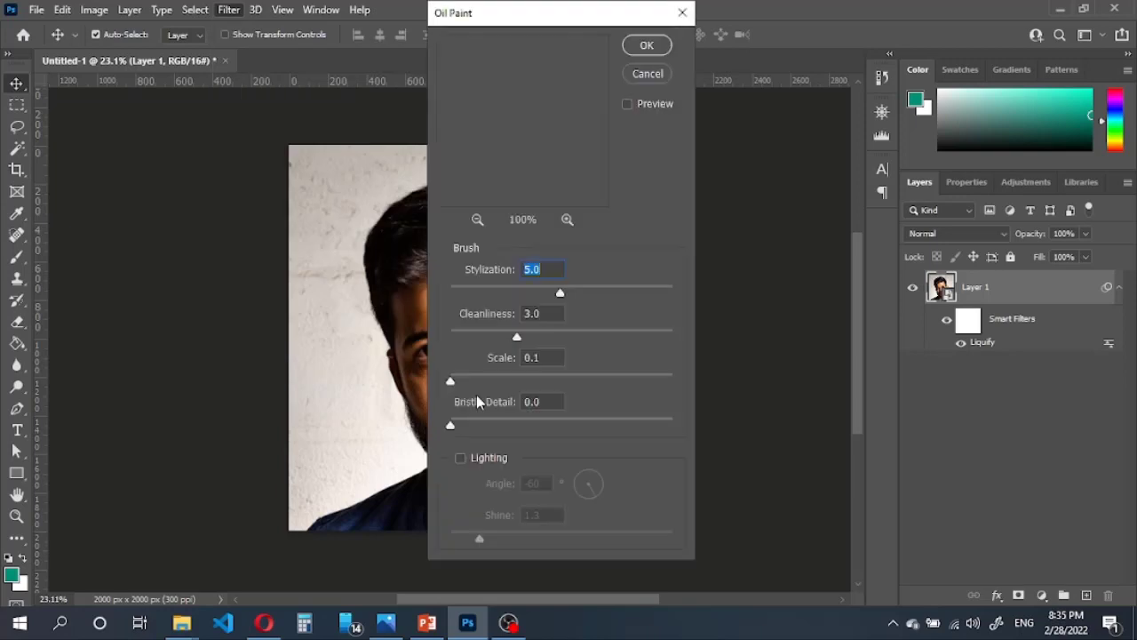
left_click(538, 357)
left_click_drag(577, 133, 522, 147)
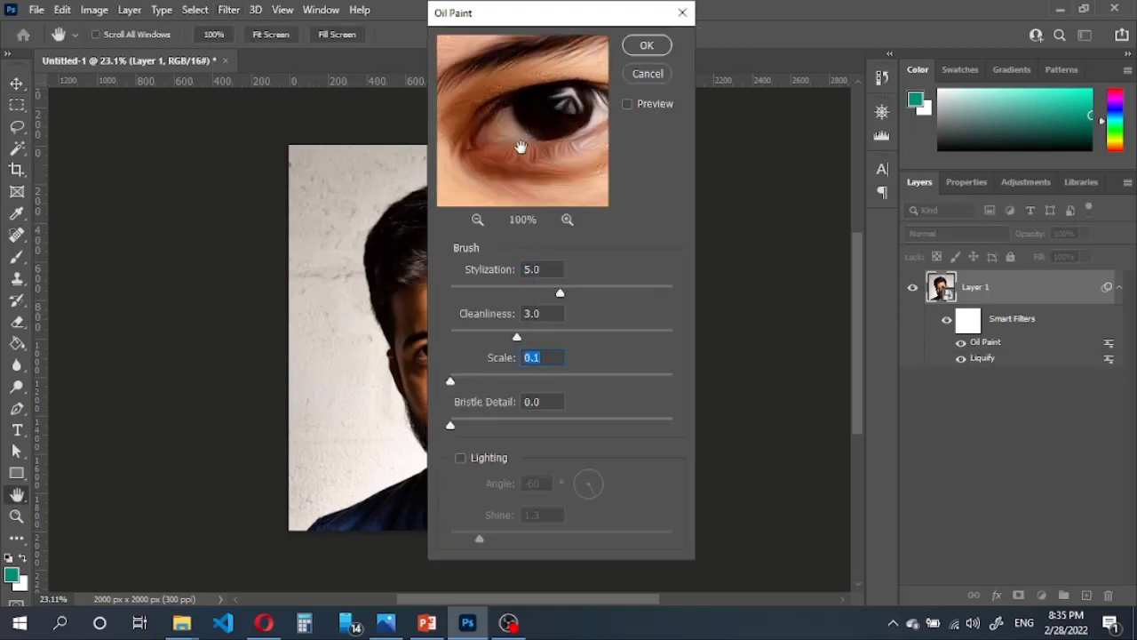
left_click(646, 47)
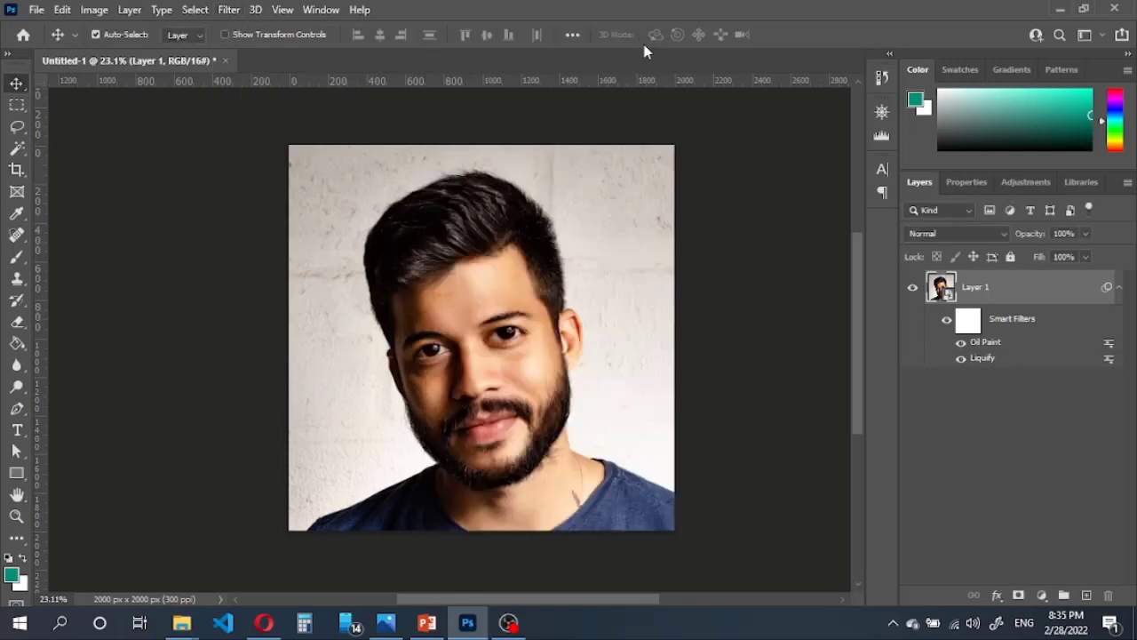
left_click(229, 10)
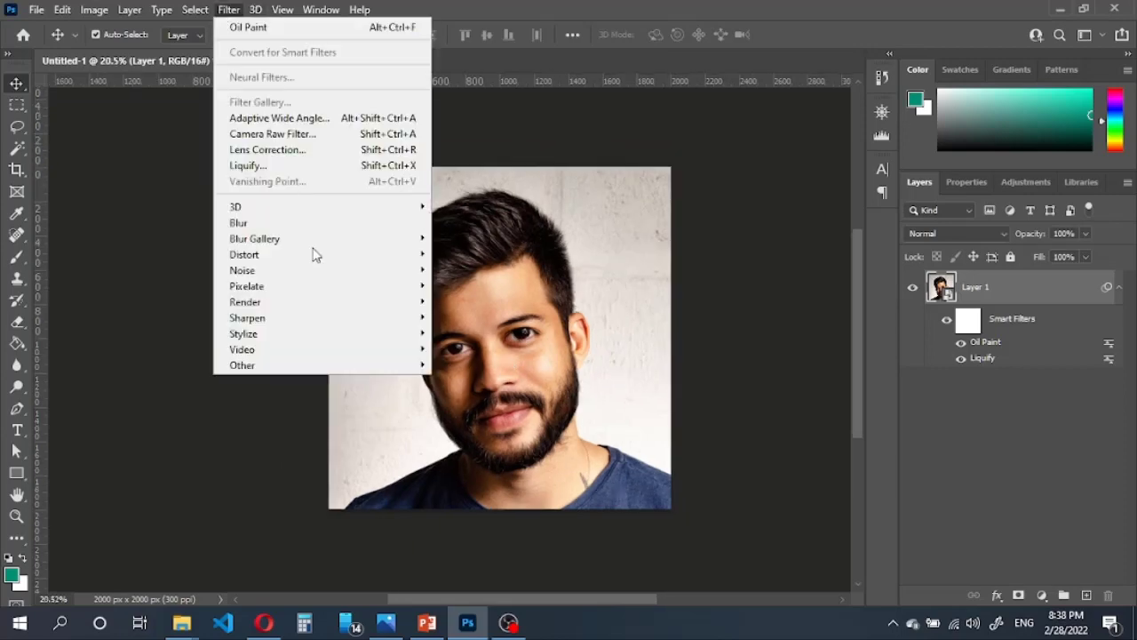
Apply a Surface Blur with Radius 20 and Threshold 10 to Layer 1.
left_click(462, 381)
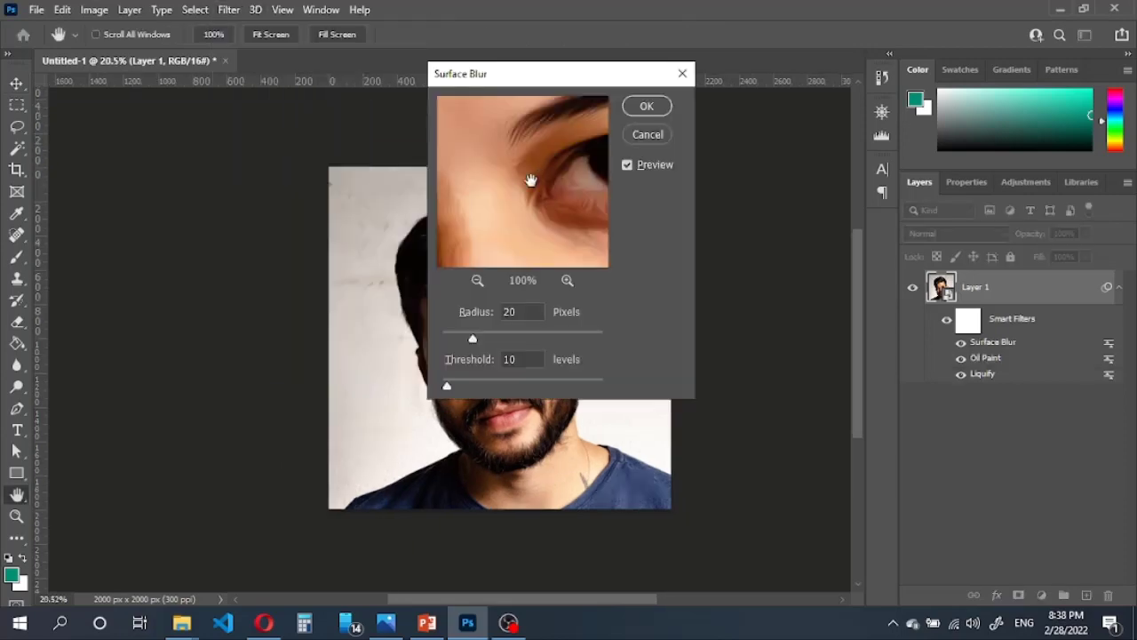
left_click_drag(531, 180, 555, 200)
left_click(627, 166)
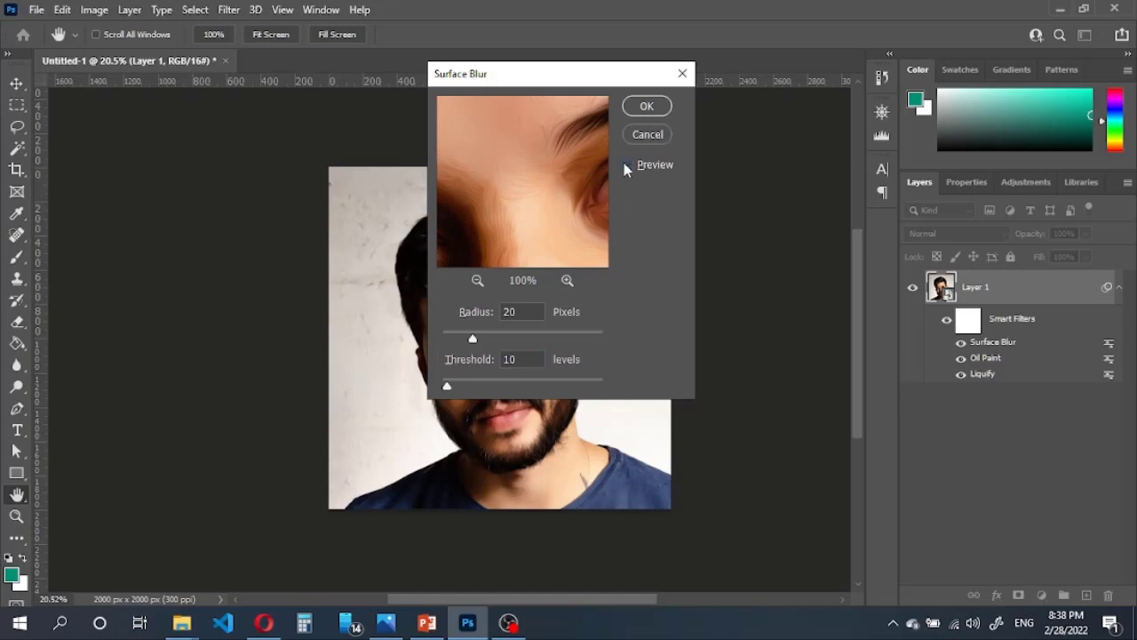
left_click(649, 107)
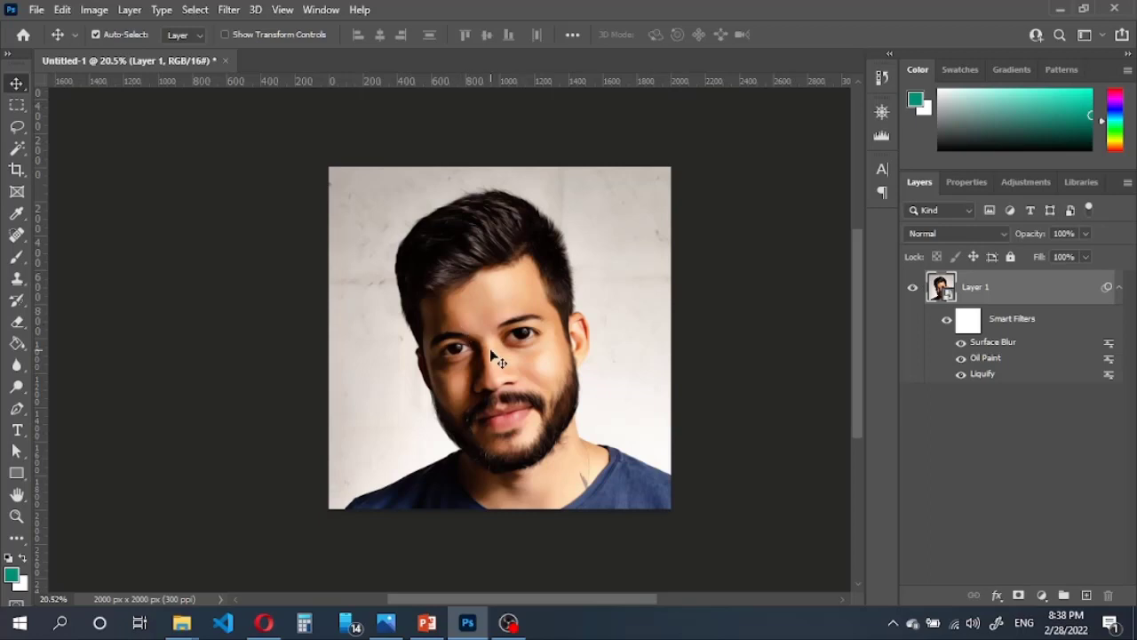
scroll(490, 348, "up", 2)
Add a second Oil Paint smart filter pass with the same settings.
left_click(195, 8)
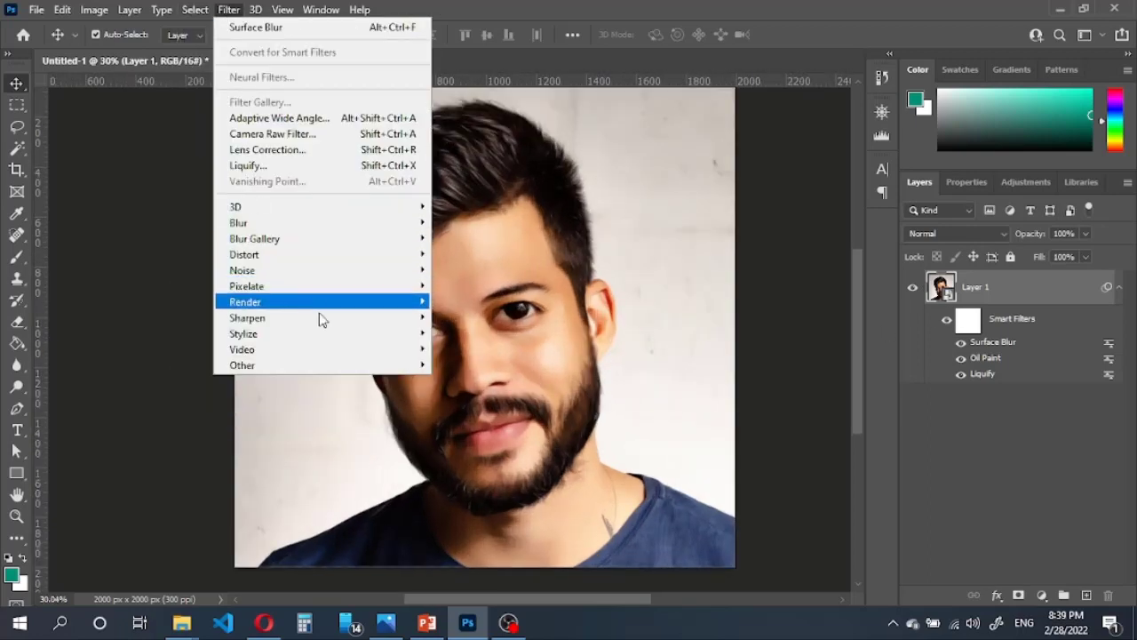
left_click(470, 396)
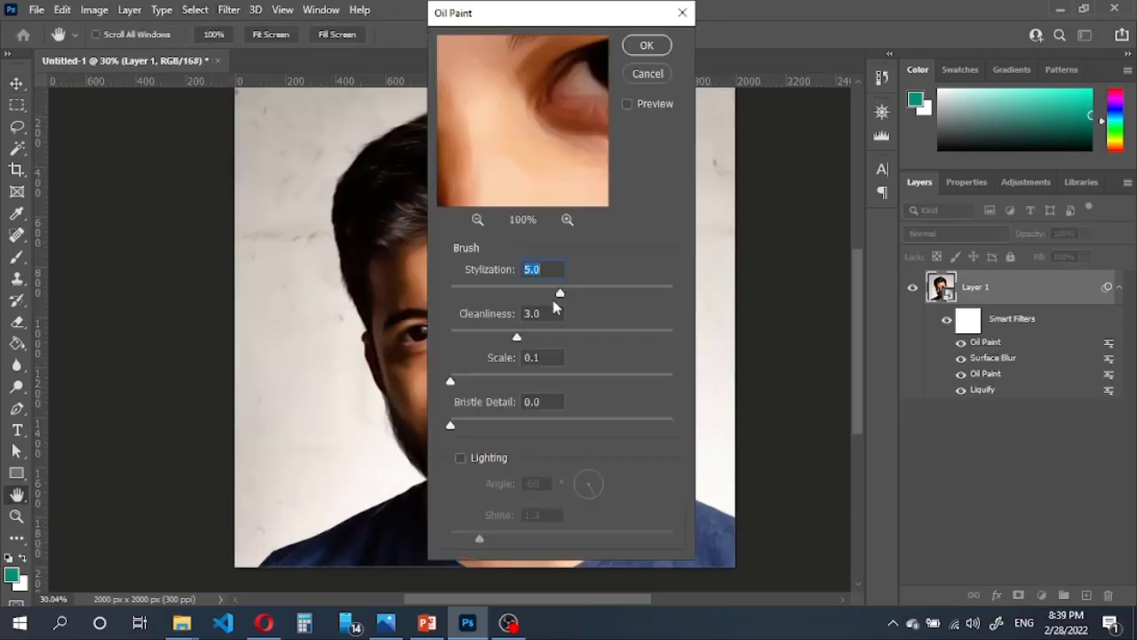
left_click(646, 45)
left_click(229, 9)
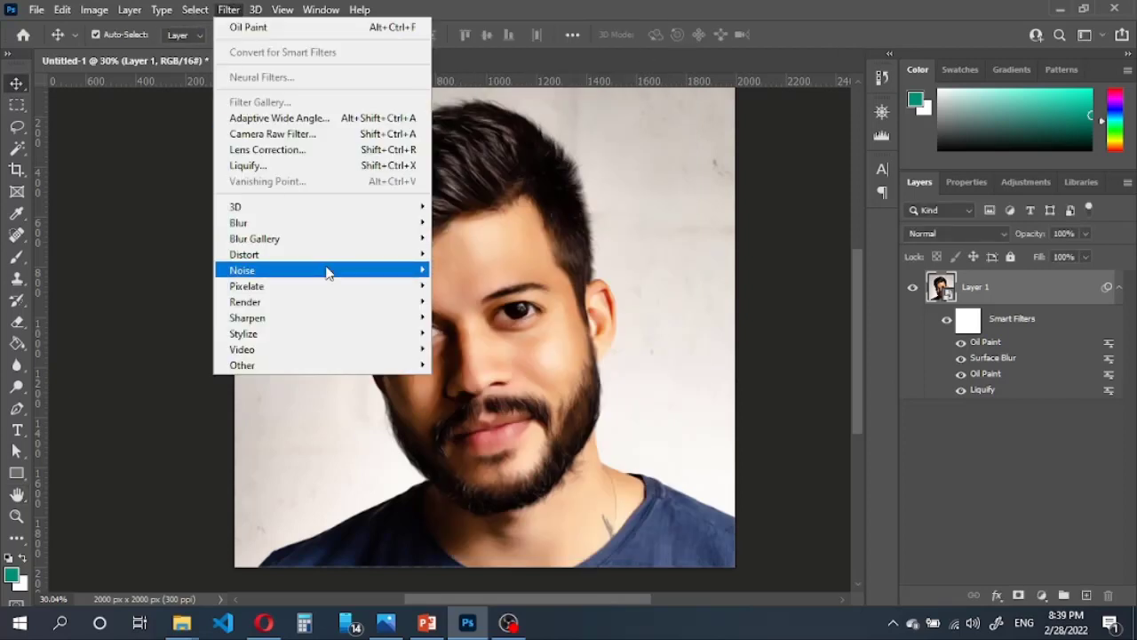
mouse_move(247, 317)
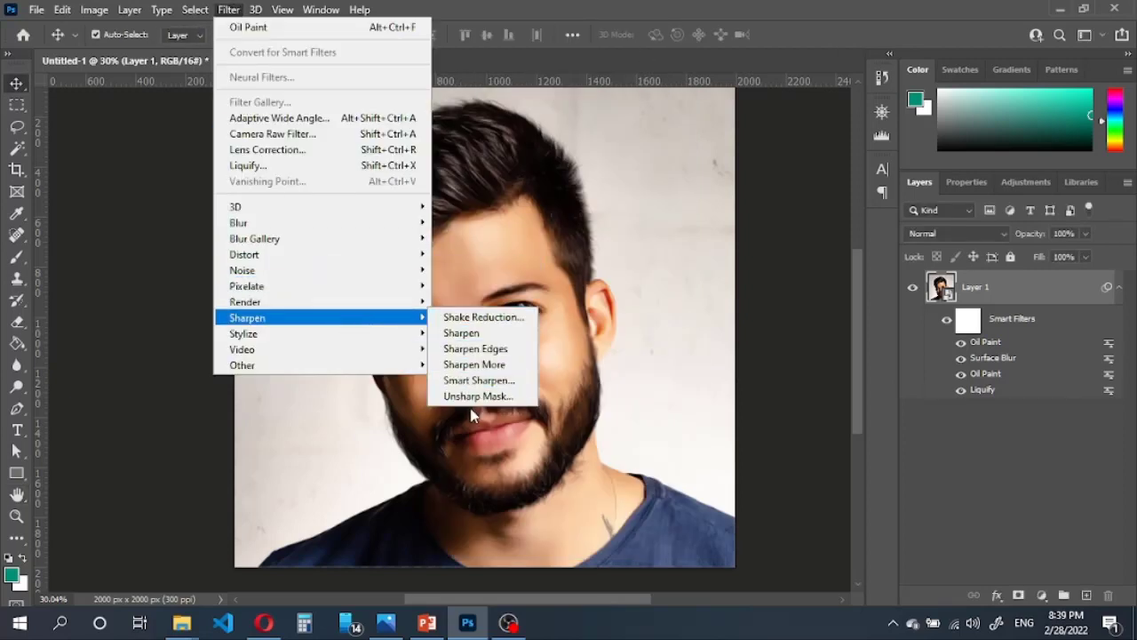
Apply Unsharp Mask with Amount 150%, Radius 8 px and Threshold 15.
left_click(478, 396)
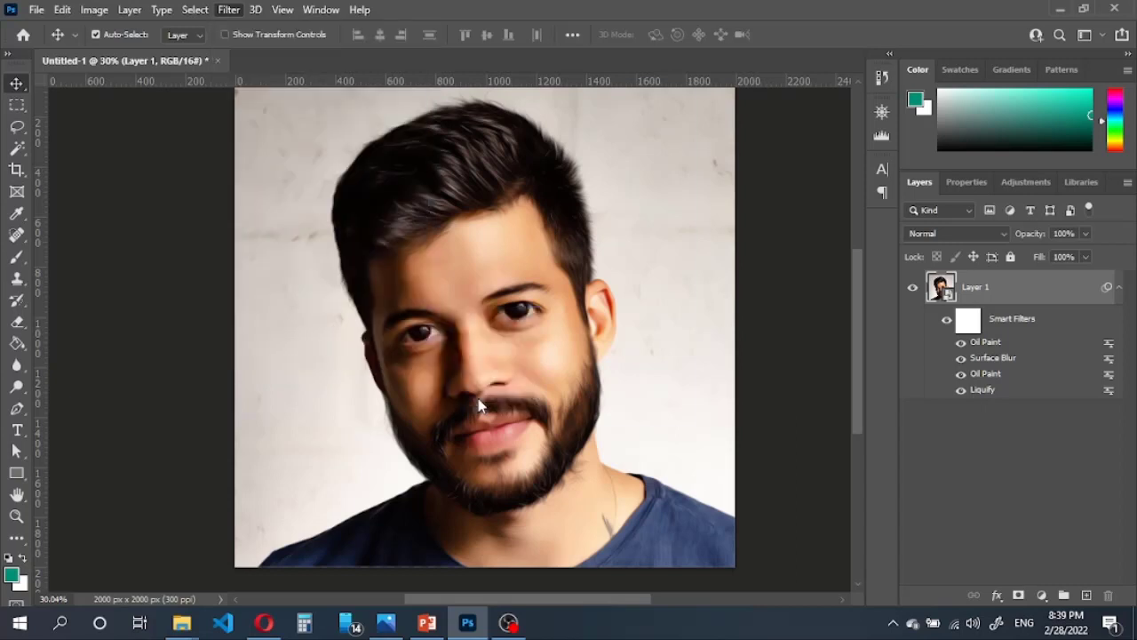
type("15")
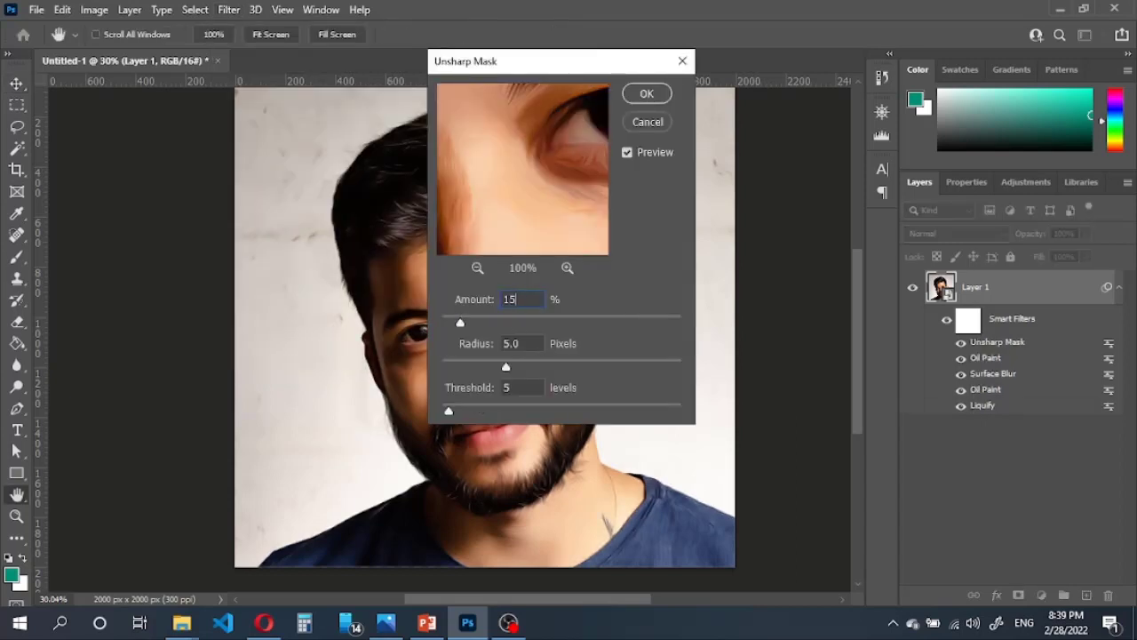
type("0")
type("8")
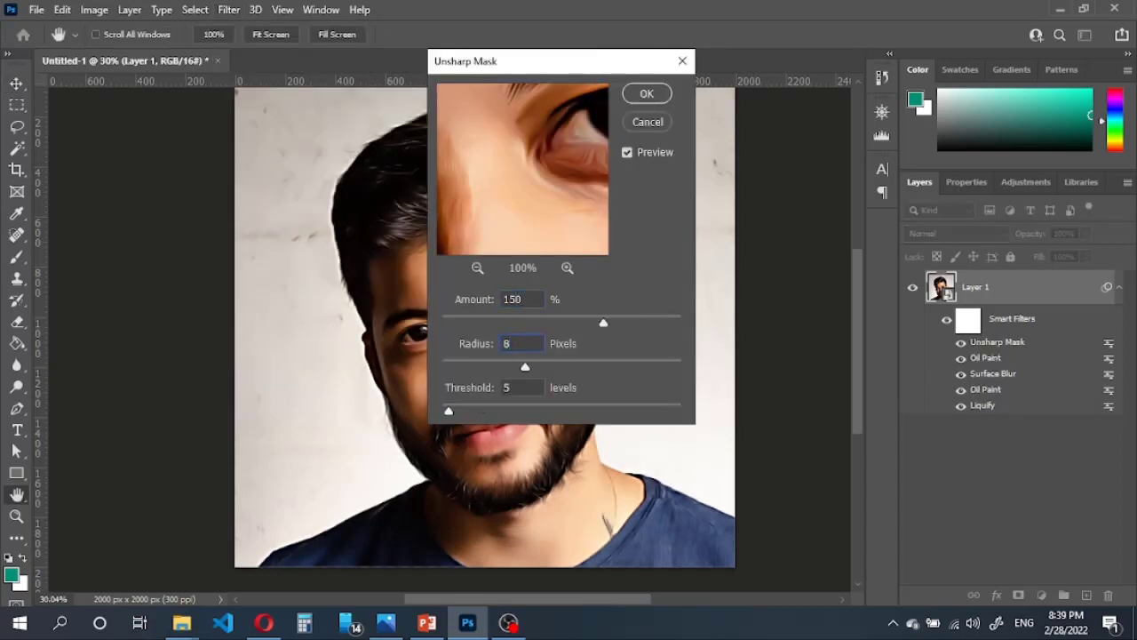
type("15")
left_click_drag(500, 216, 554, 186)
left_click(647, 96)
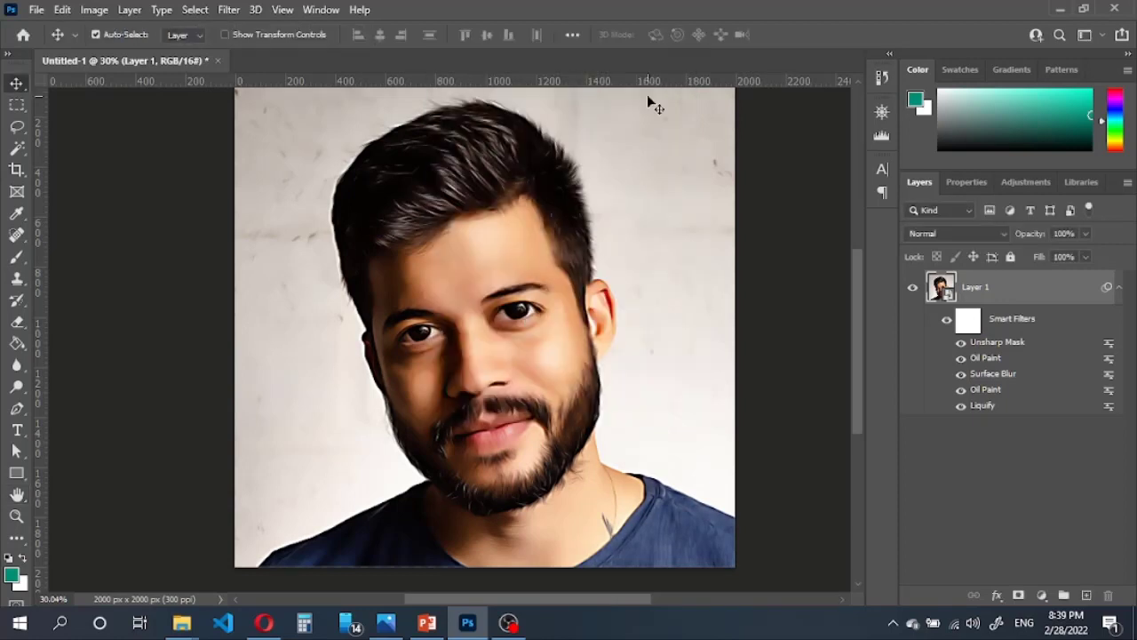
Apply Smart Sharpen with Amount 150 and Radius 1.5 px.
left_click(228, 10)
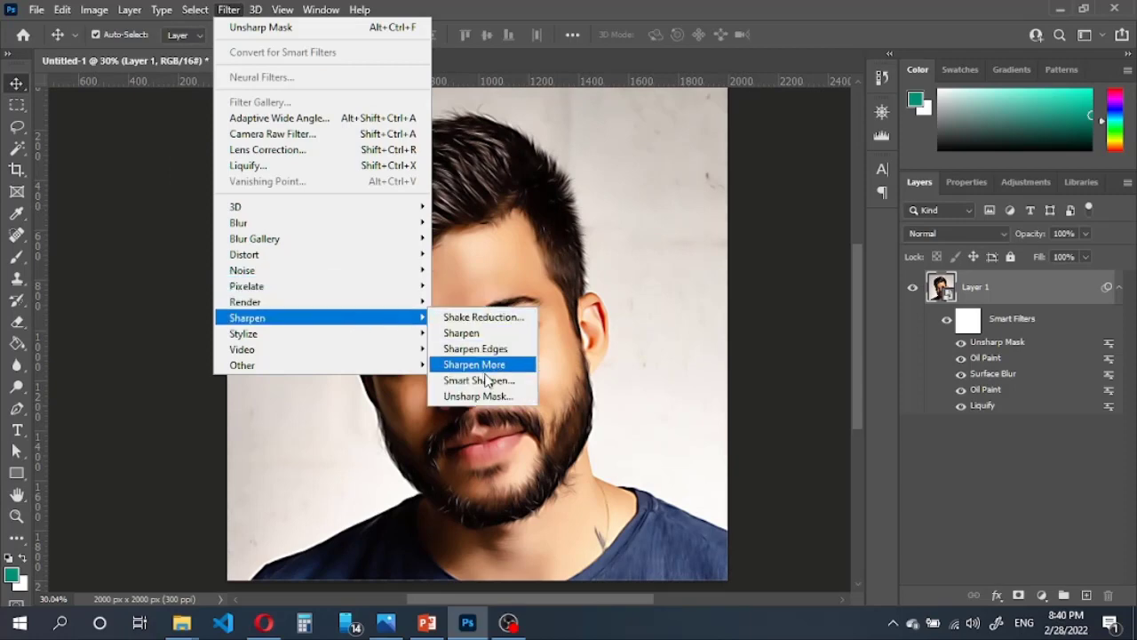
left_click(512, 388)
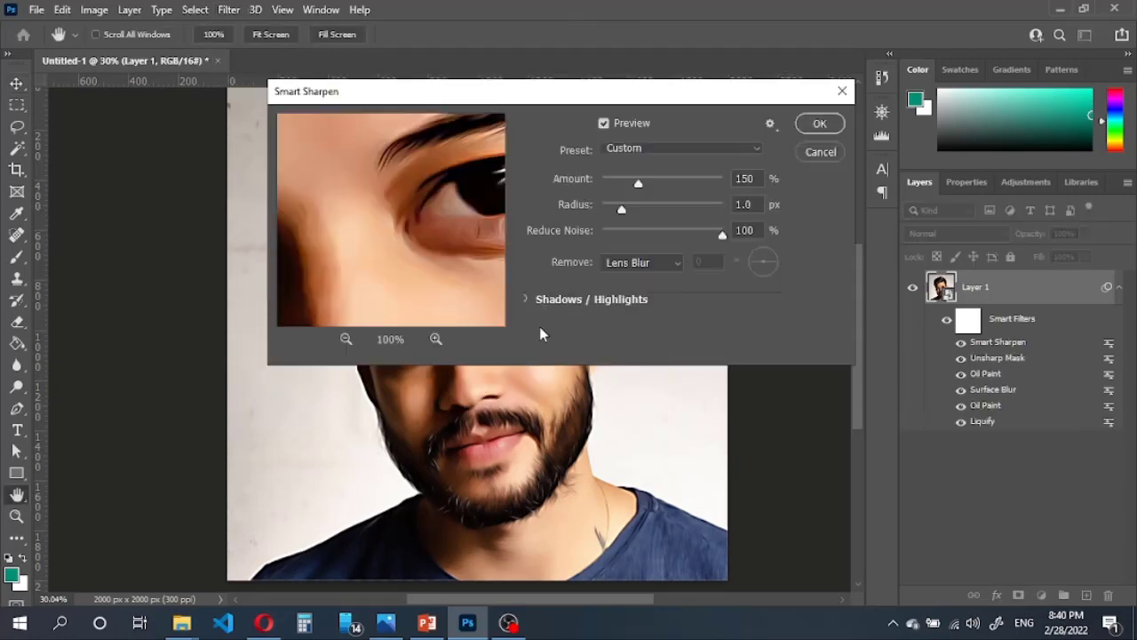
left_click_drag(545, 98, 832, 288)
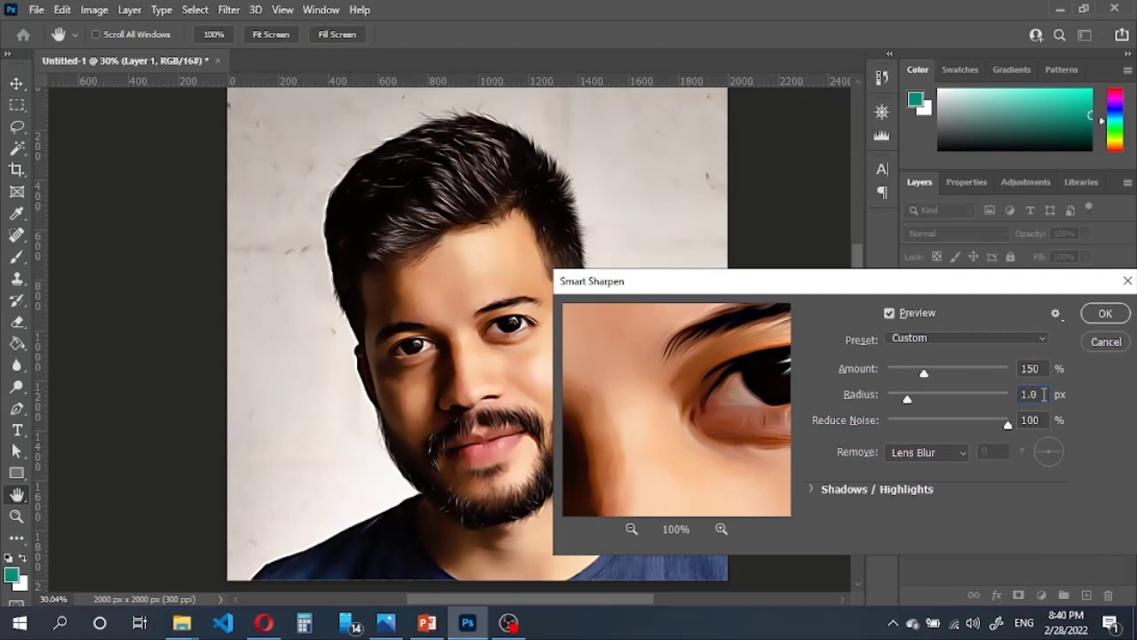
double_click(1031, 394)
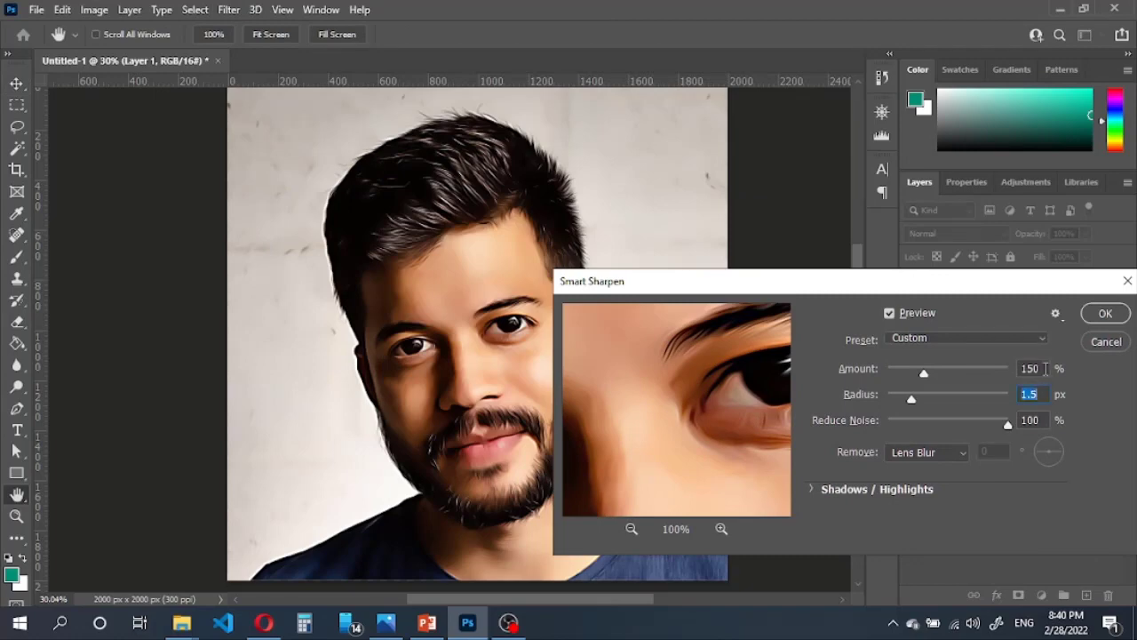
left_click(1104, 315)
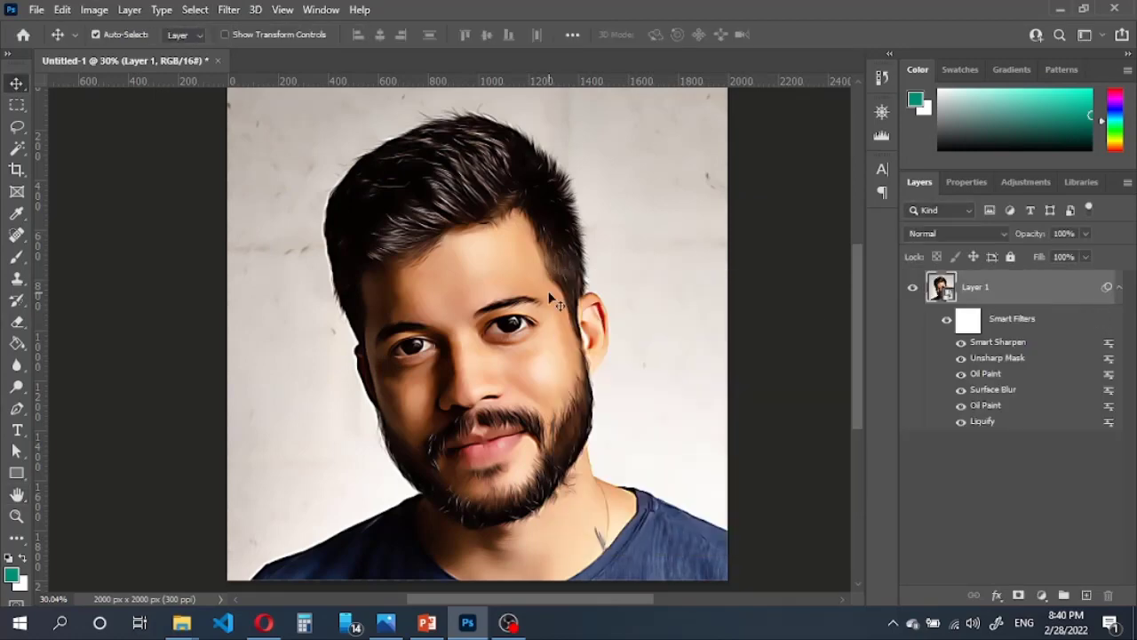
Toggle the smart filters on and off to compare against the original photo.
left_click(946, 322)
left_click(946, 324)
left_click(946, 325)
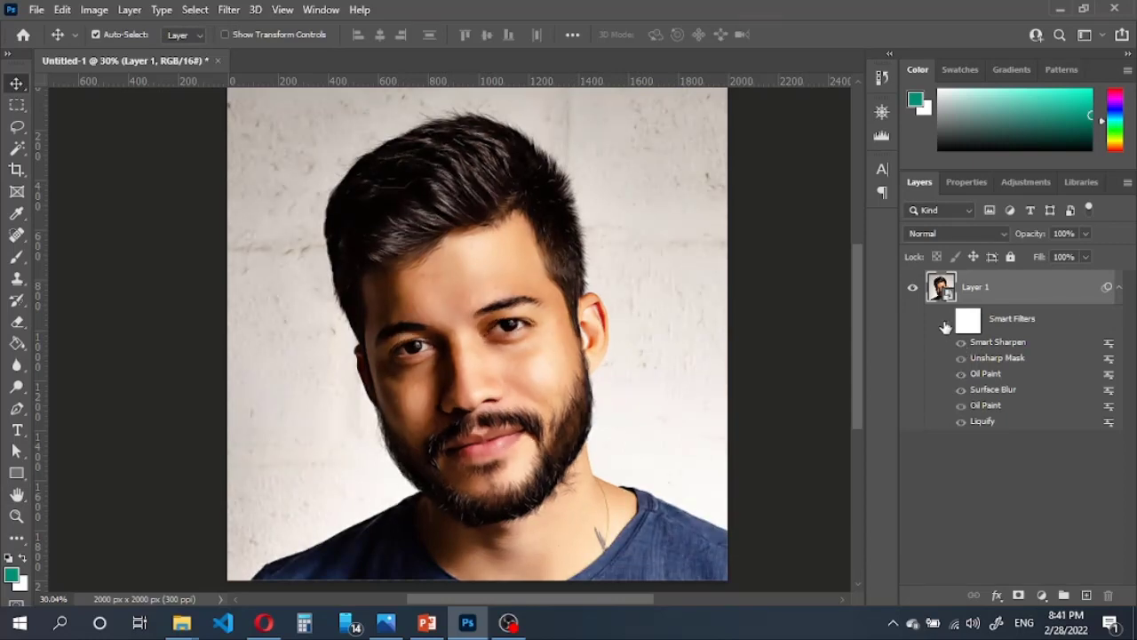
left_click(946, 324)
left_click(947, 324)
left_click(946, 323)
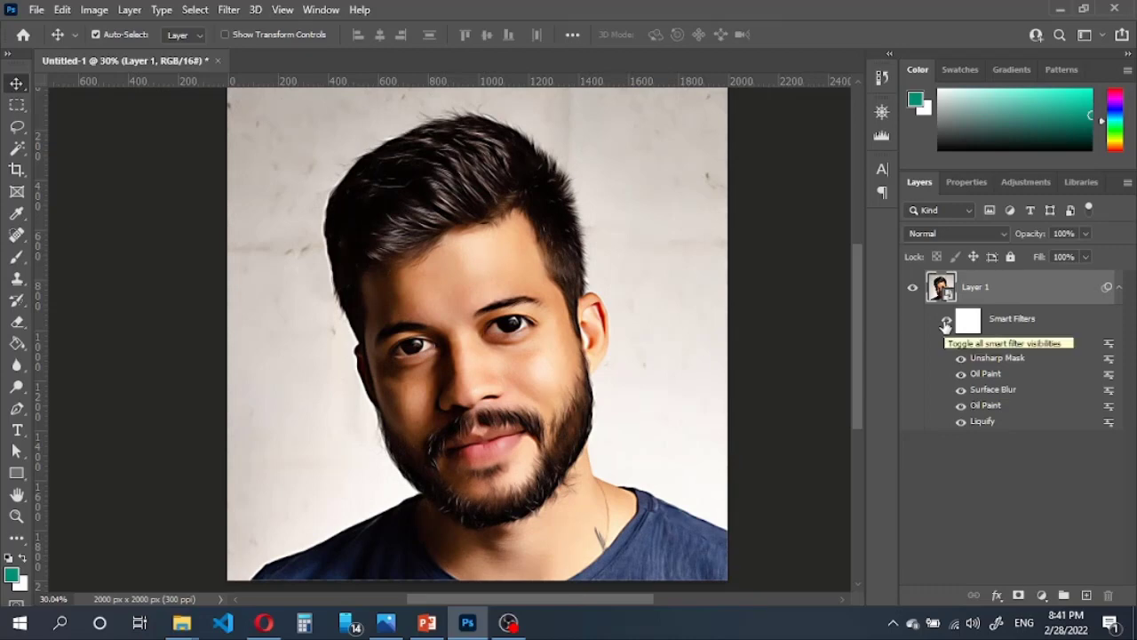
left_click(1119, 287)
Duplicate Layer 1 and give the copy a 20-pixel Gaussian Blur.
right_click(1024, 294)
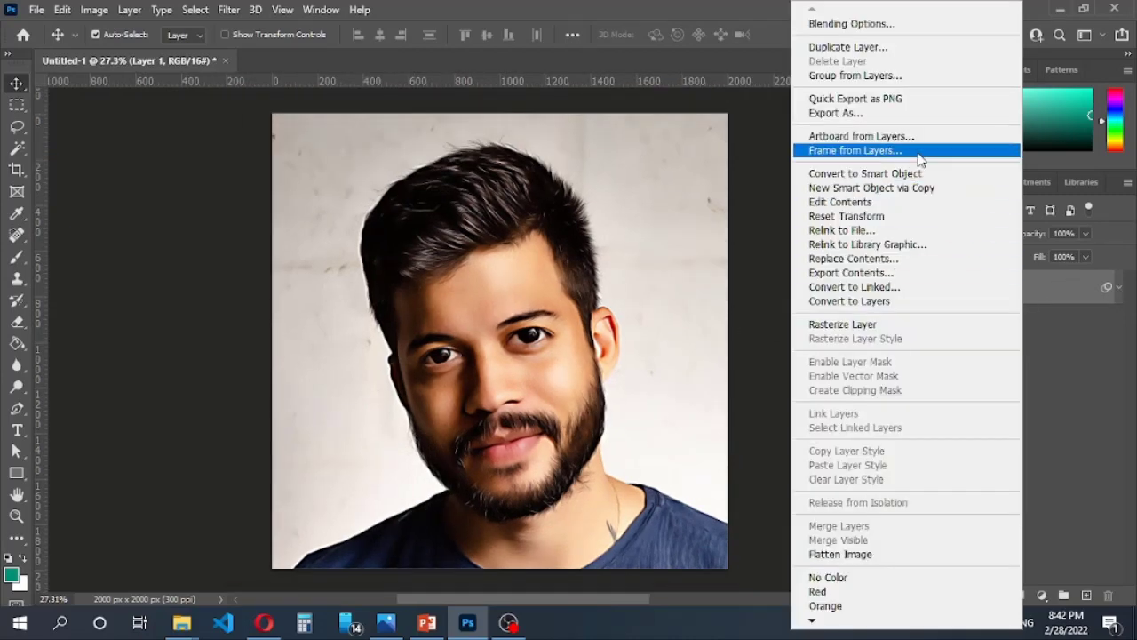
left_click(875, 47)
left_click(711, 158)
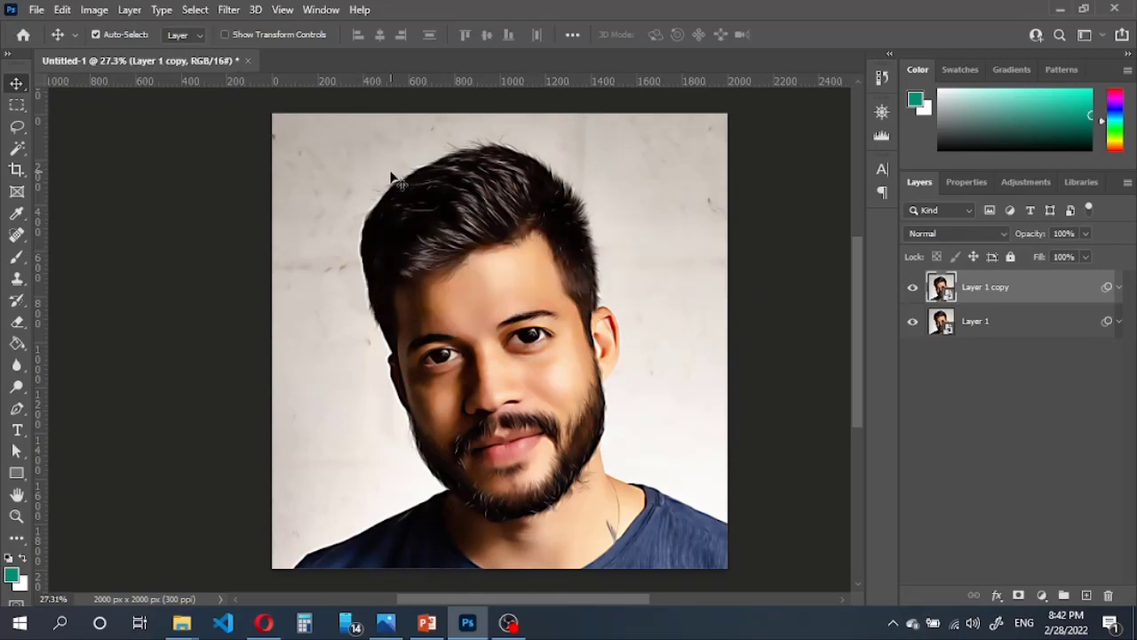
left_click(230, 11)
mouse_move(238, 223)
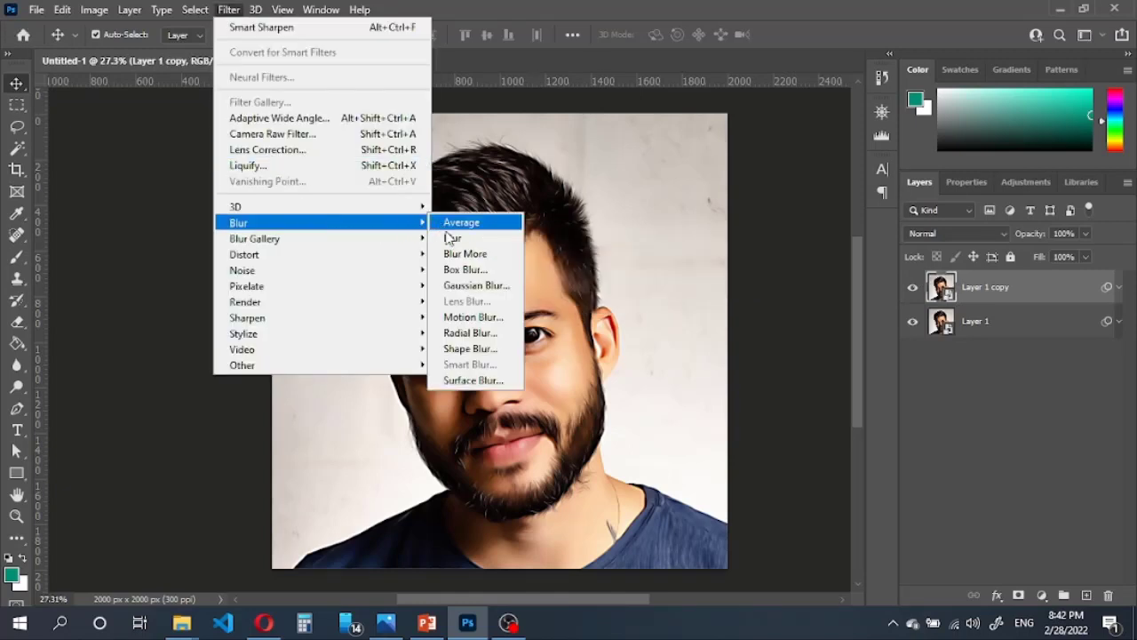
left_click(472, 290)
type("20")
key("Return")
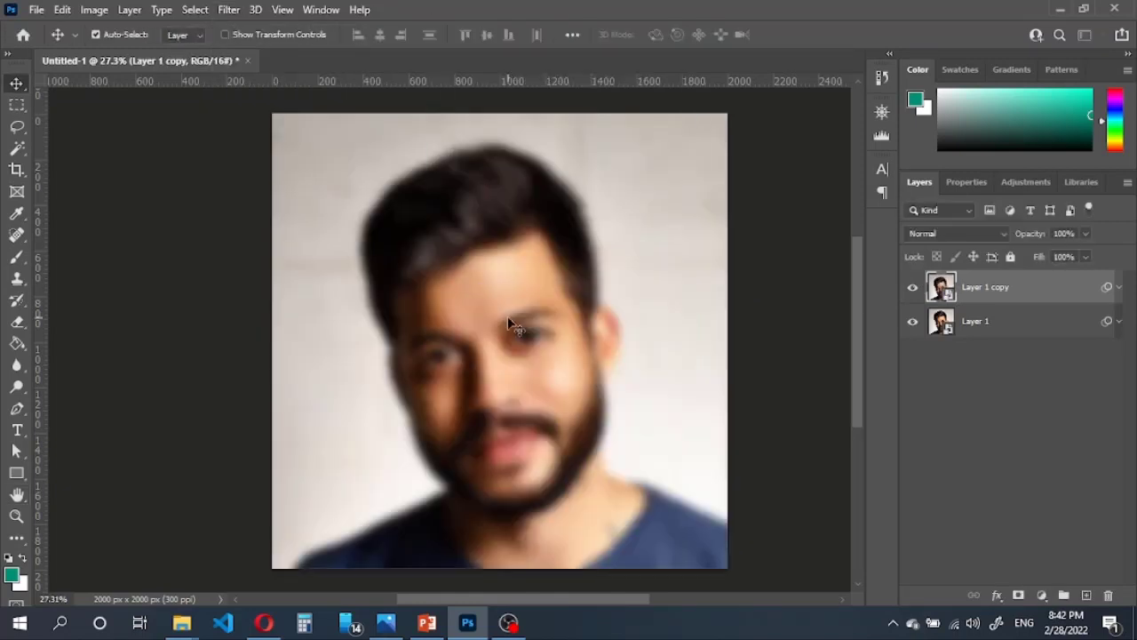
Add clipped Invert and Black & White adjustment layers and select them with the blurred copy.
left_click(1042, 595)
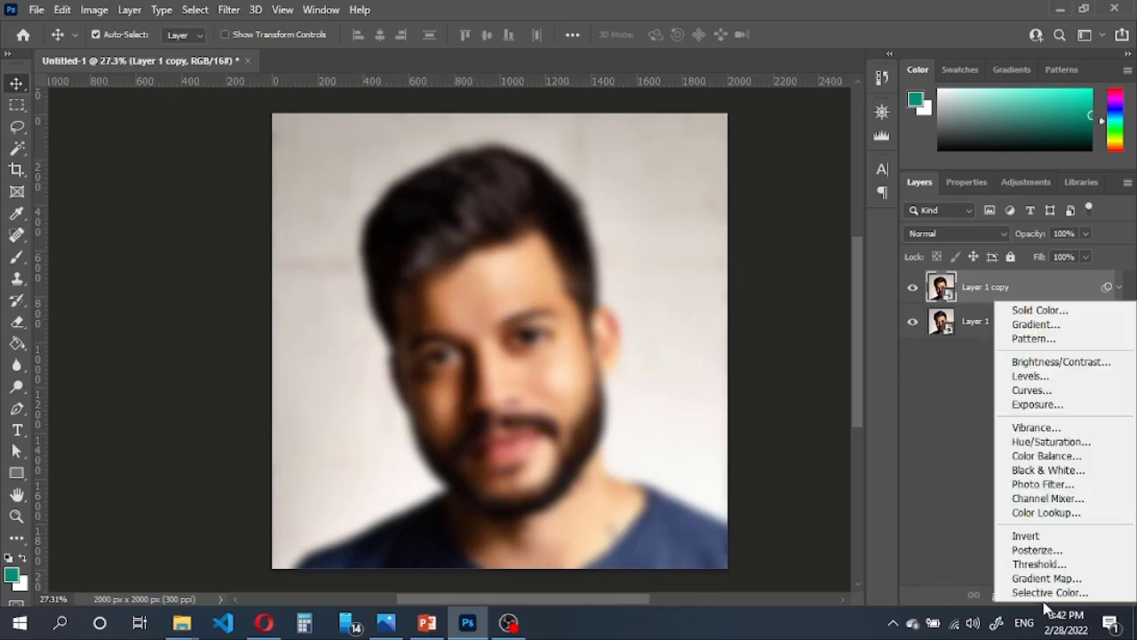
left_click(1039, 536)
left_click(920, 181)
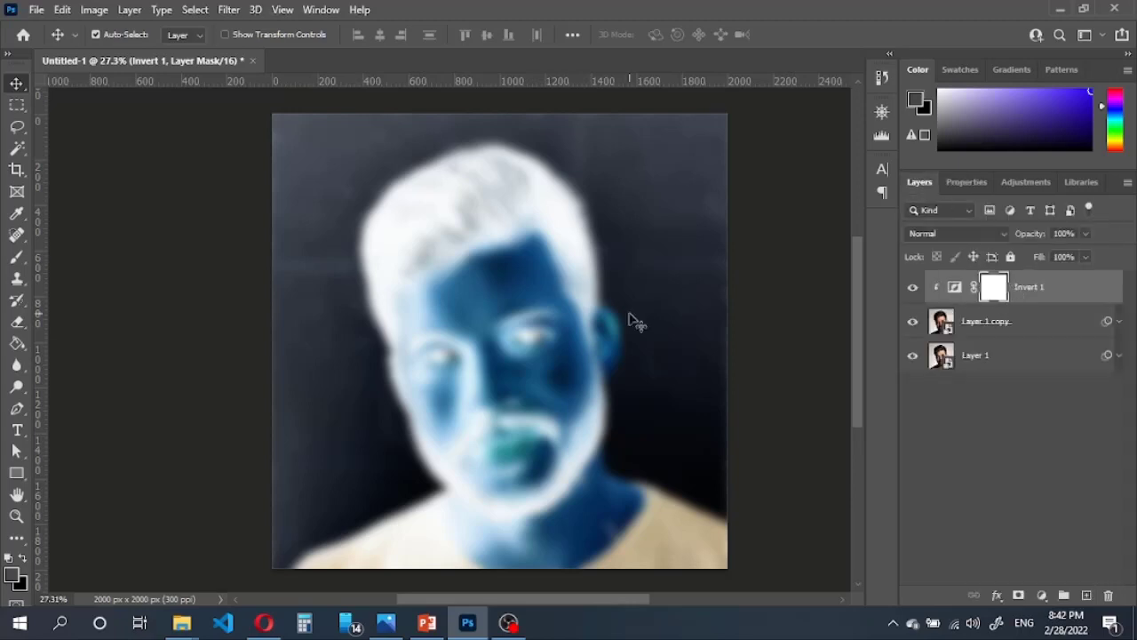
left_click(1042, 594)
left_click(1041, 468)
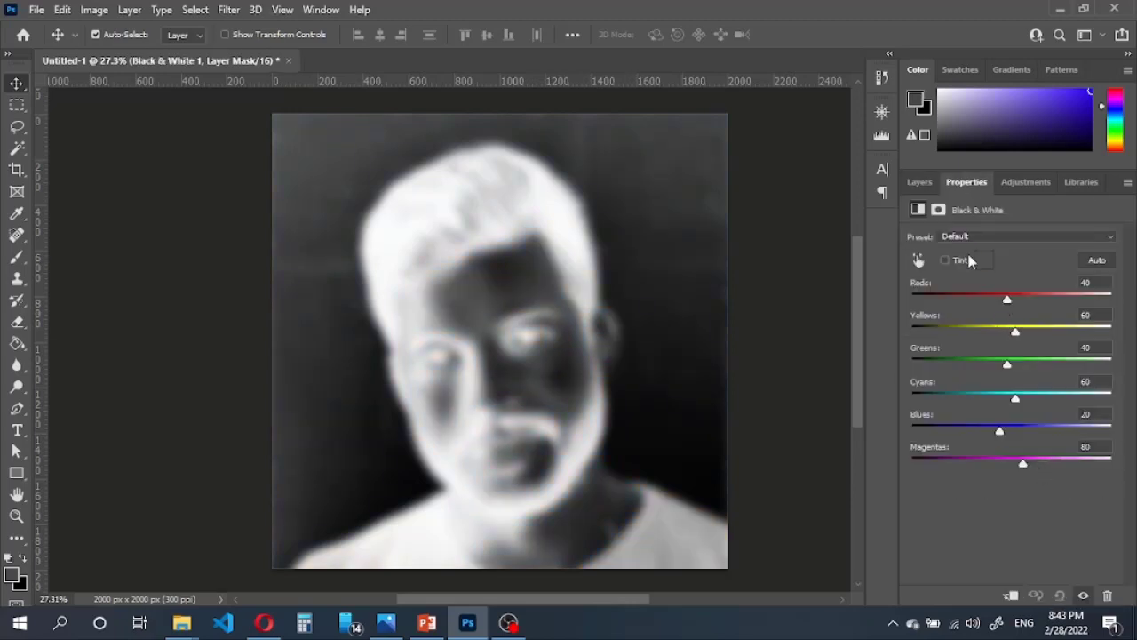
left_click(935, 211)
left_click(920, 181)
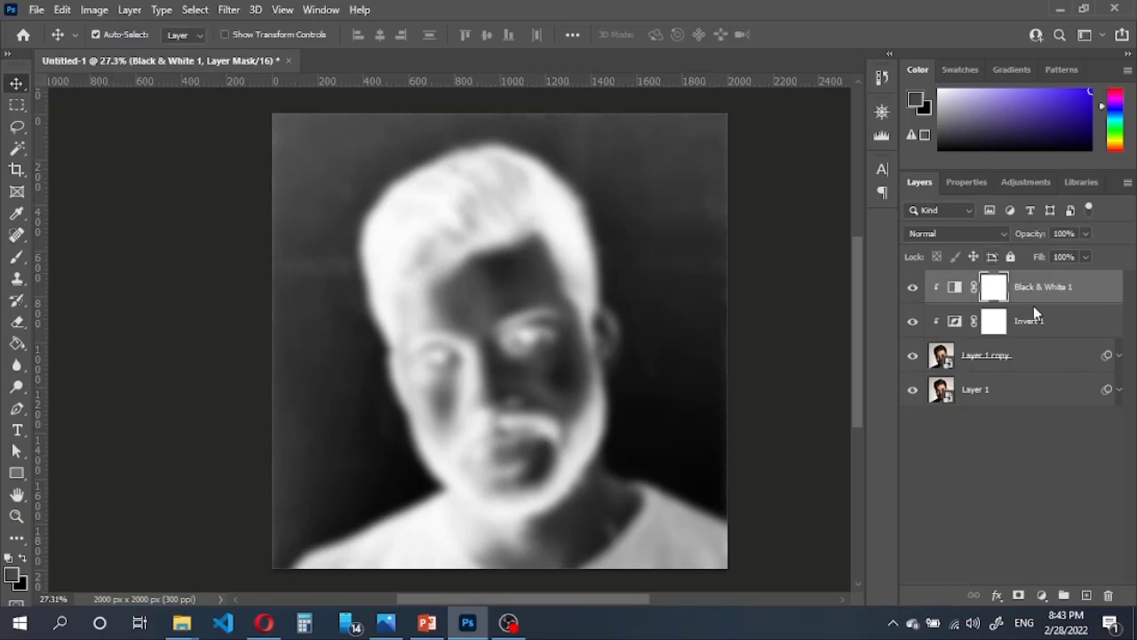
left_click(1014, 357, "shift")
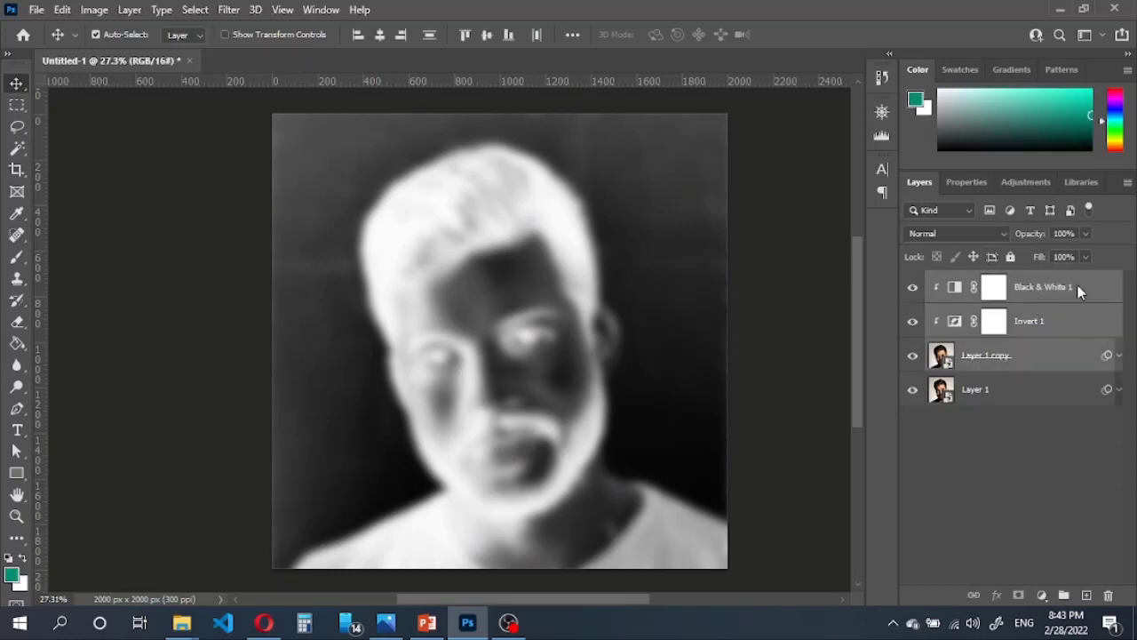
Group the three layers as Group 1 with Overlay blending at 30% opacity.
right_click(1078, 287)
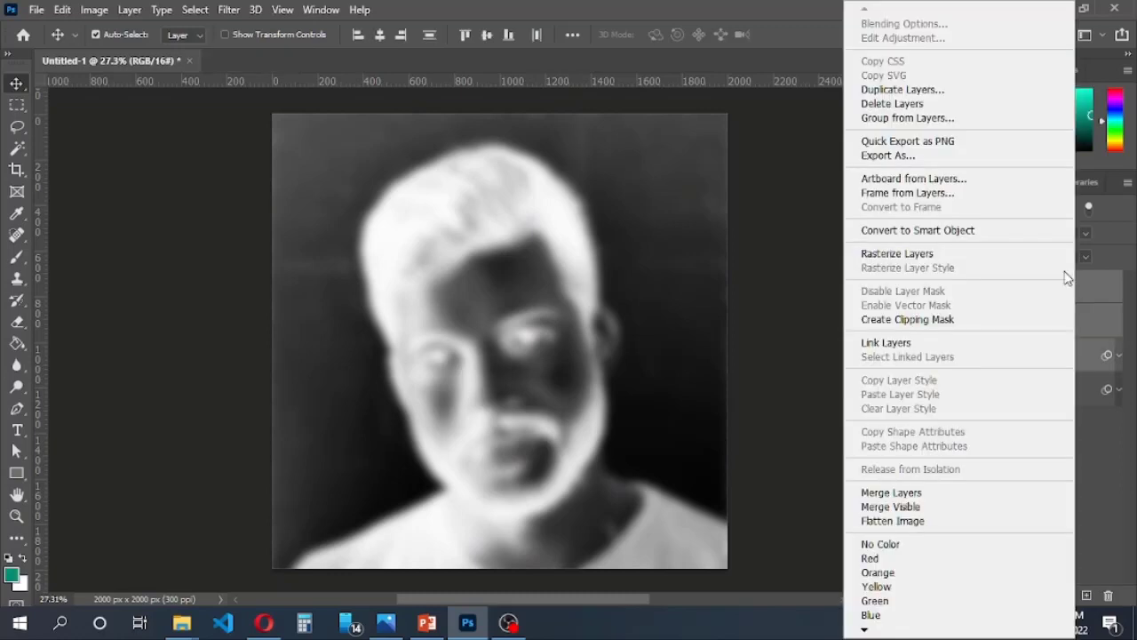
left_click(933, 129)
left_click(698, 184)
left_click(946, 210)
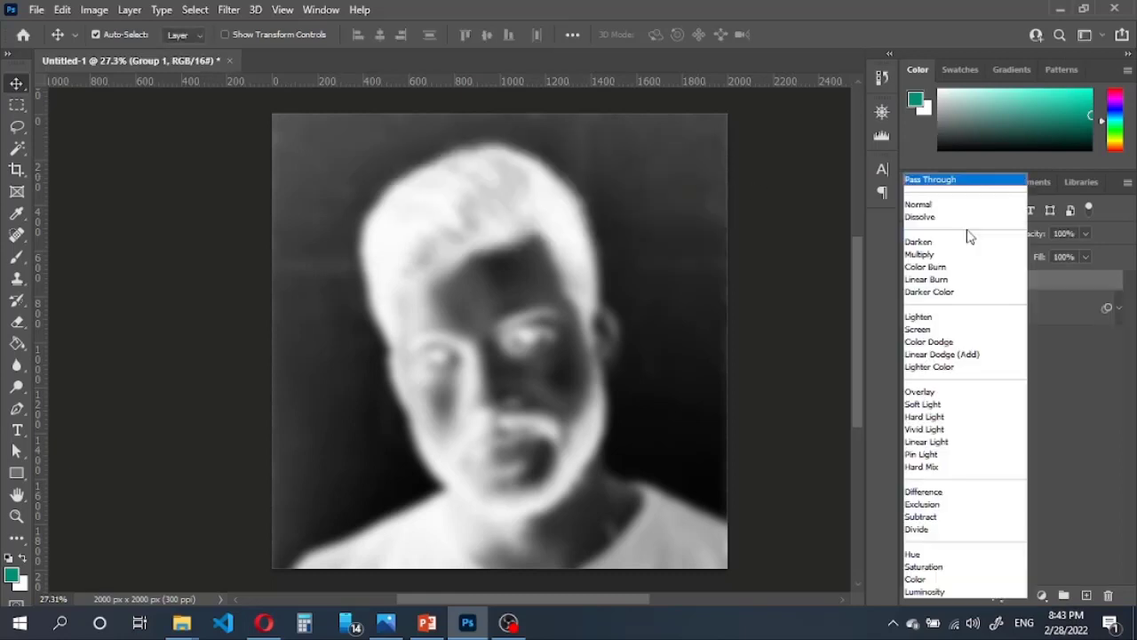
left_click(956, 391)
left_click(955, 392)
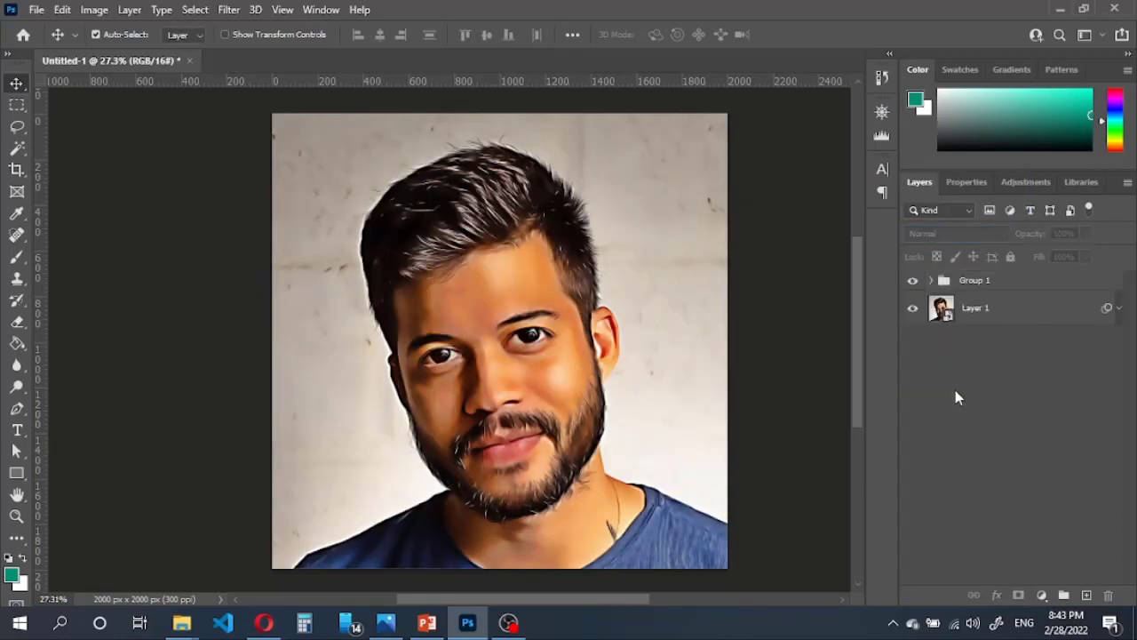
left_click(1030, 280)
type("30")
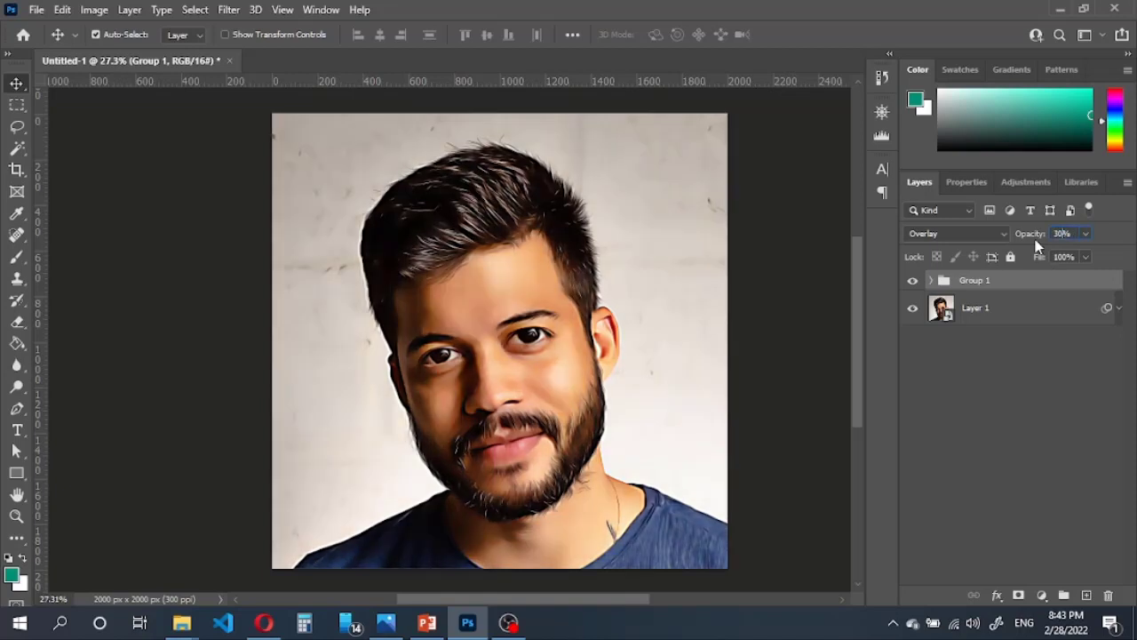
Toggle Group 1's visibility to compare the overlay effect.
left_click(913, 281)
left_click(912, 280)
left_click(913, 281)
left_click(913, 281)
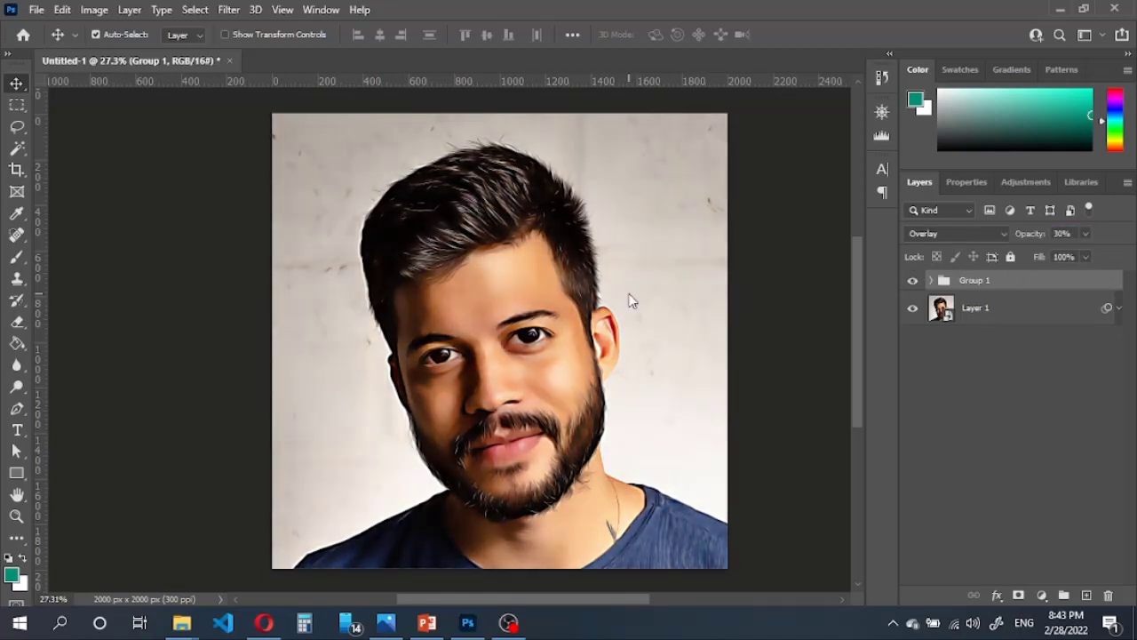
Add a Selective Color layer setting Whites' Black to -100.
left_click(1042, 596)
left_click(1045, 586)
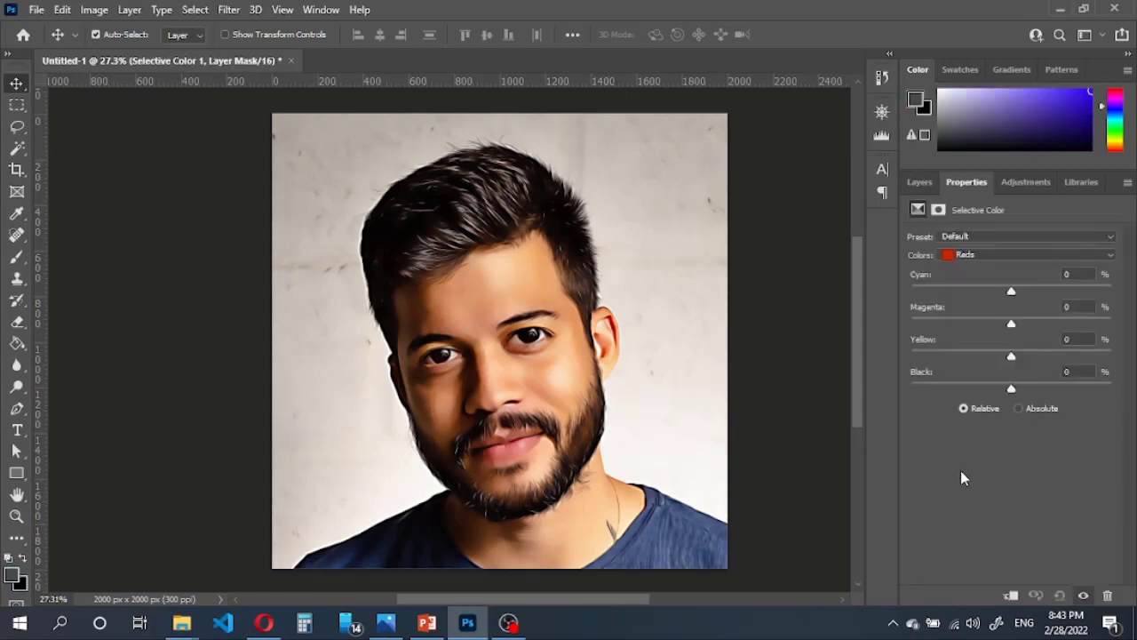
left_click(952, 258)
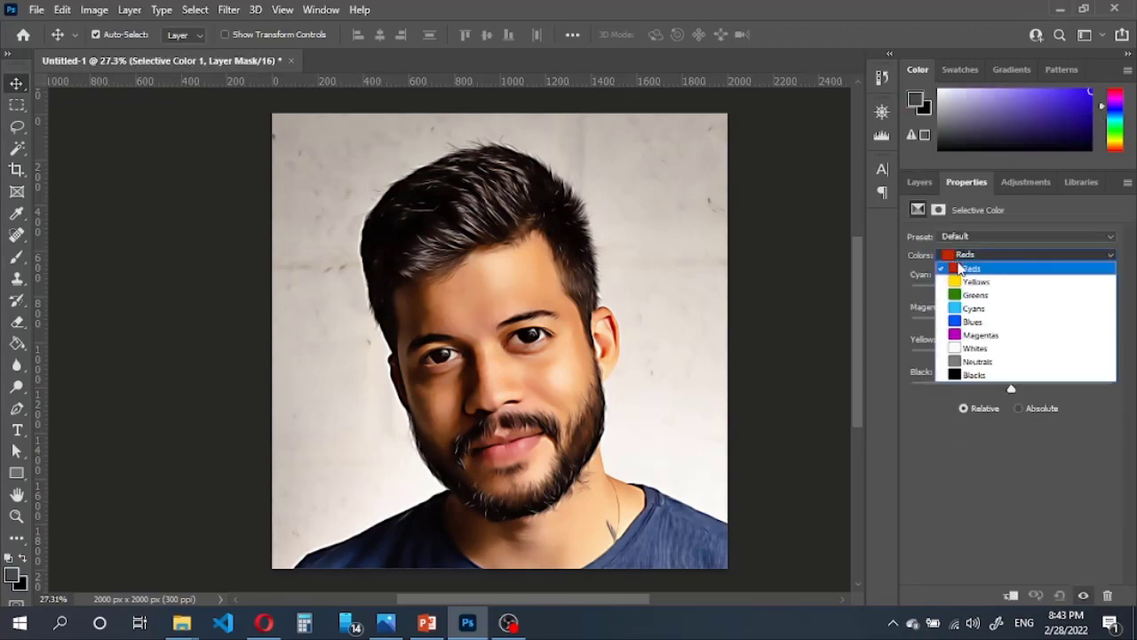
left_click(962, 354)
left_click_drag(1011, 388, 944, 391)
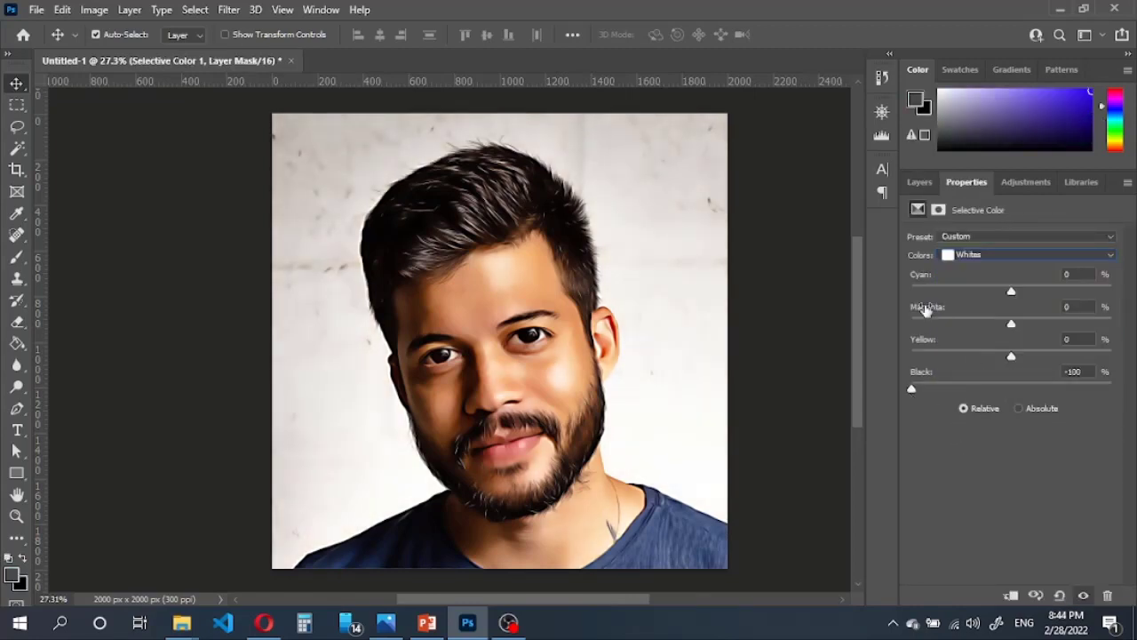
left_click(919, 182)
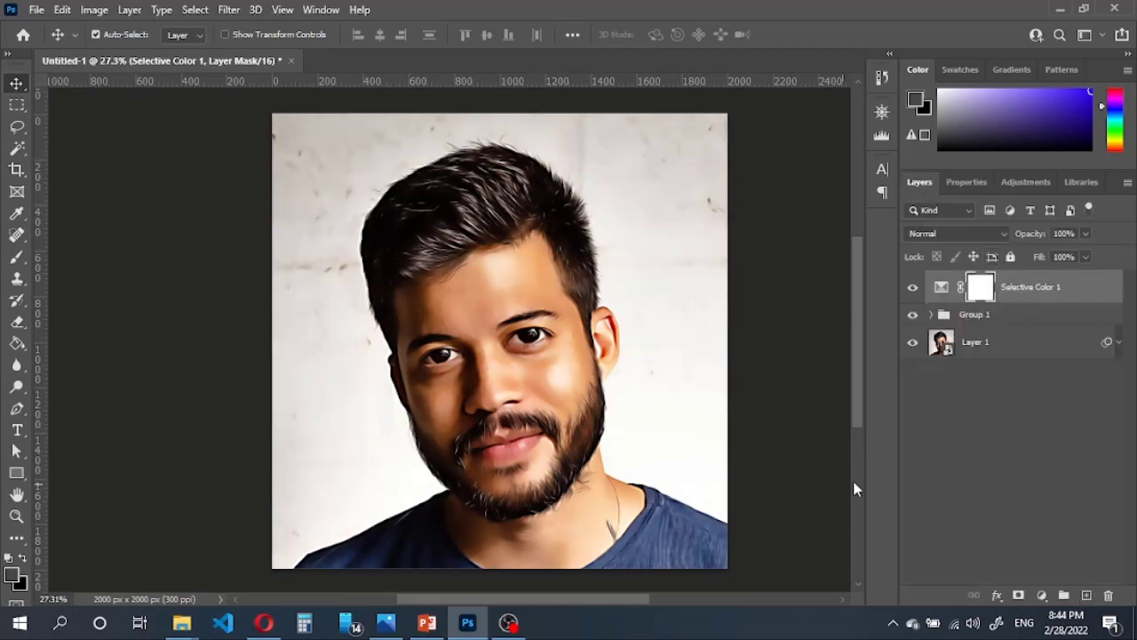
Add a Vibrance adjustment layer with Vibrance +35 and Saturation +8.
left_click(1042, 593)
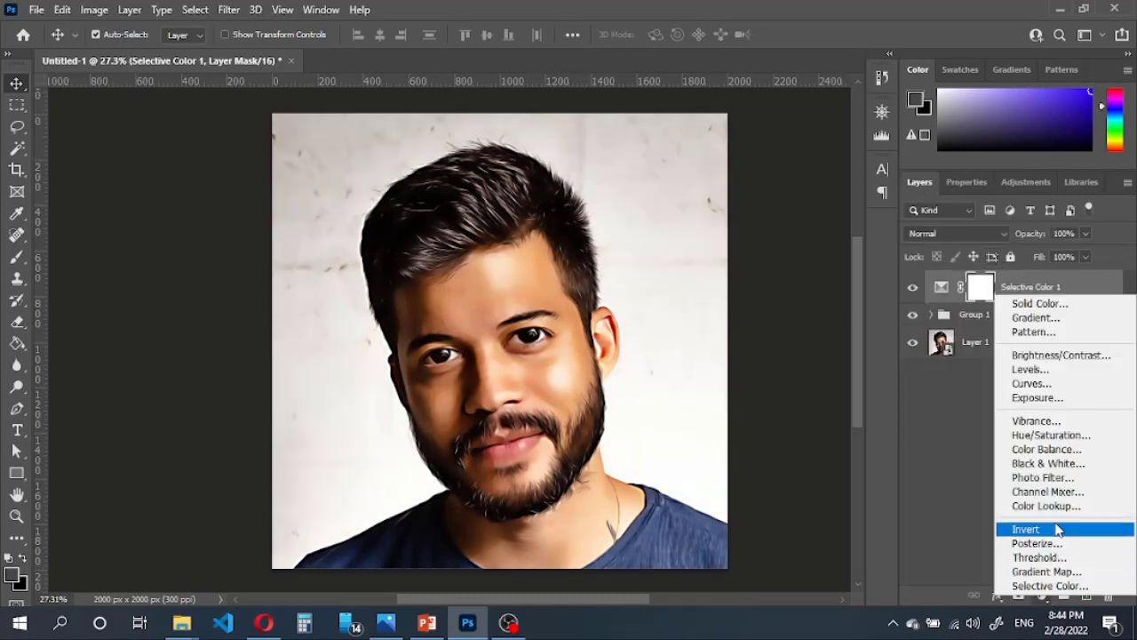
left_click(1045, 419)
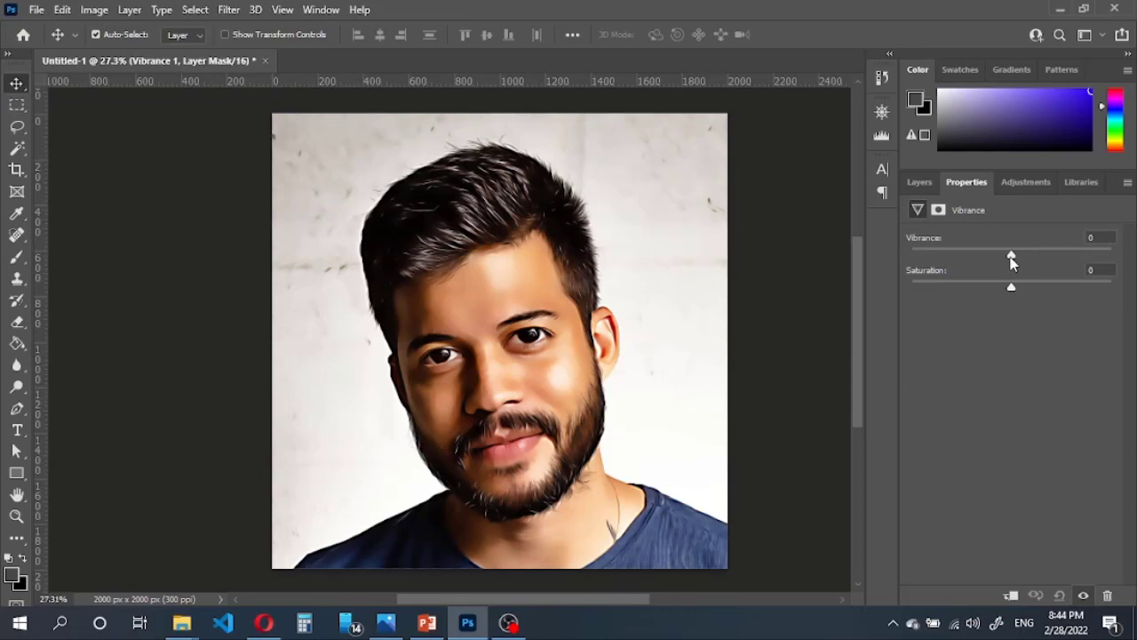
mouse_move(1012, 260)
left_mouse_down()
mouse_move(1049, 260)
mouse_move(1013, 288)
left_mouse_up()
left_click_drag(1016, 284, 1019, 286)
left_click(920, 181)
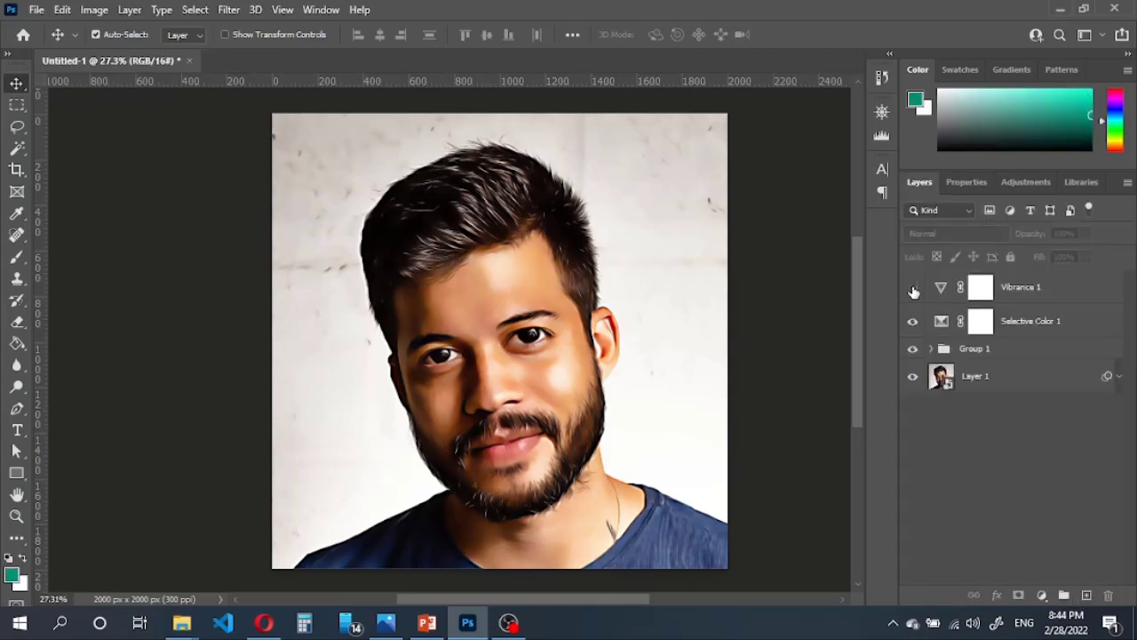
Add a Levels layer with white input 237 and midtones 0.96, then toggle its visibility to compare.
left_click(1042, 594)
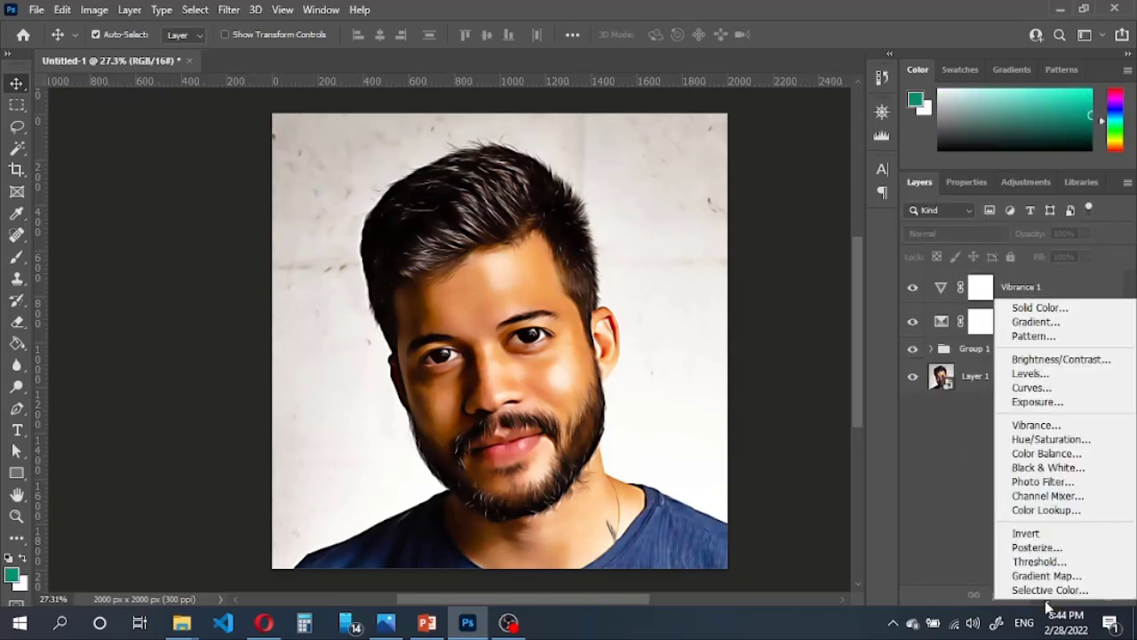
left_click(1029, 374)
left_click_drag(1114, 359, 1102, 360)
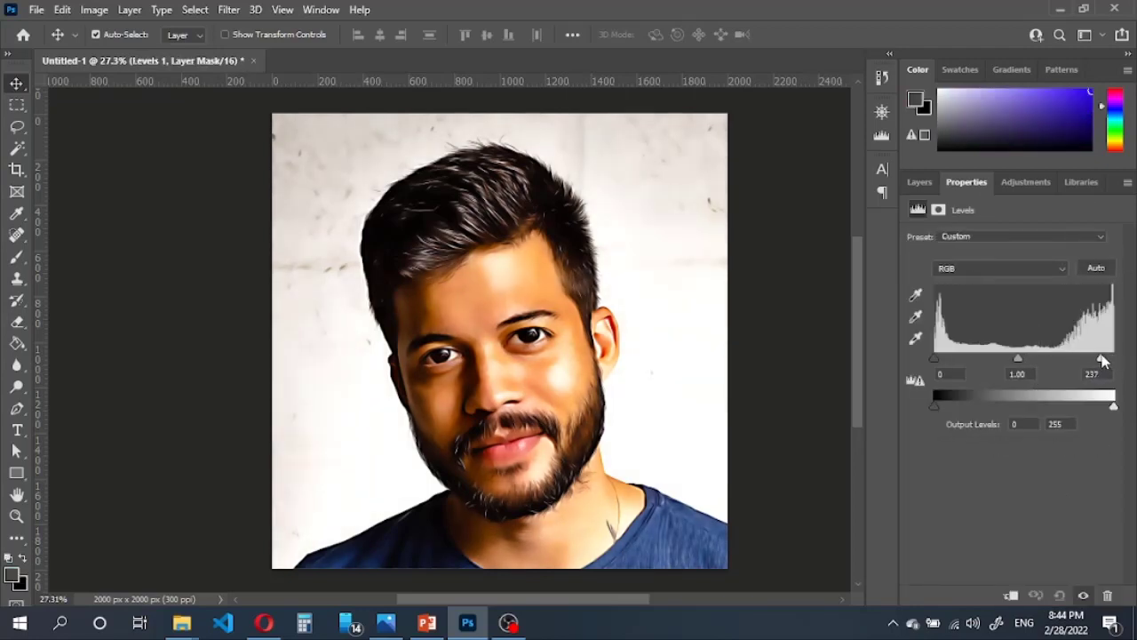
mouse_move(1019, 359)
left_mouse_down()
mouse_move(1033, 359)
mouse_move(1023, 359)
left_mouse_up()
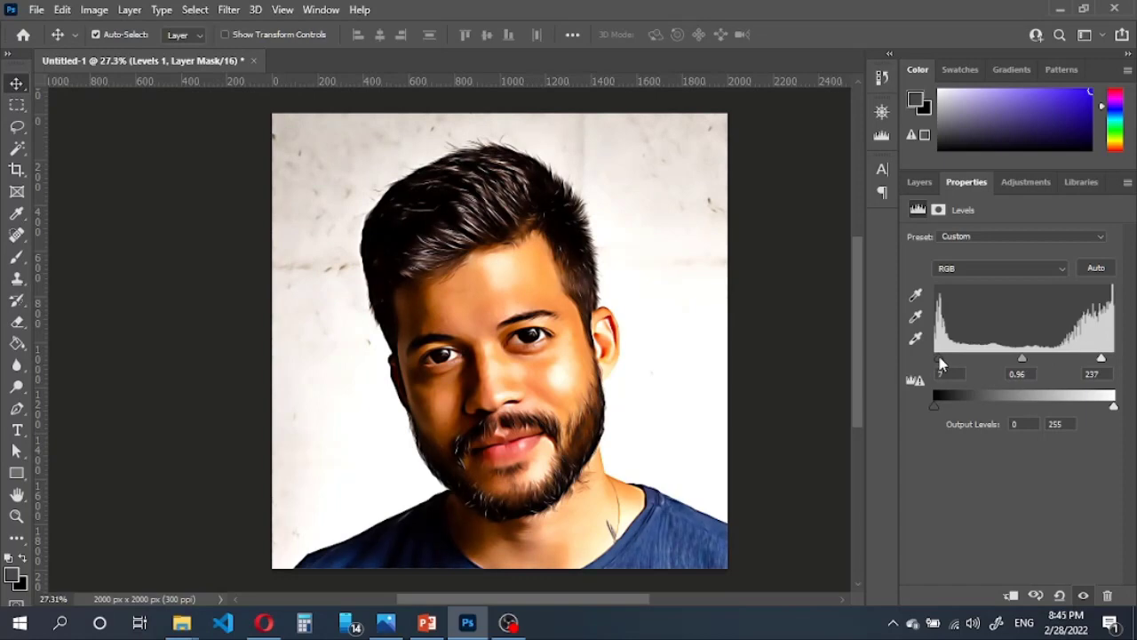
left_click(919, 182)
left_click(909, 292)
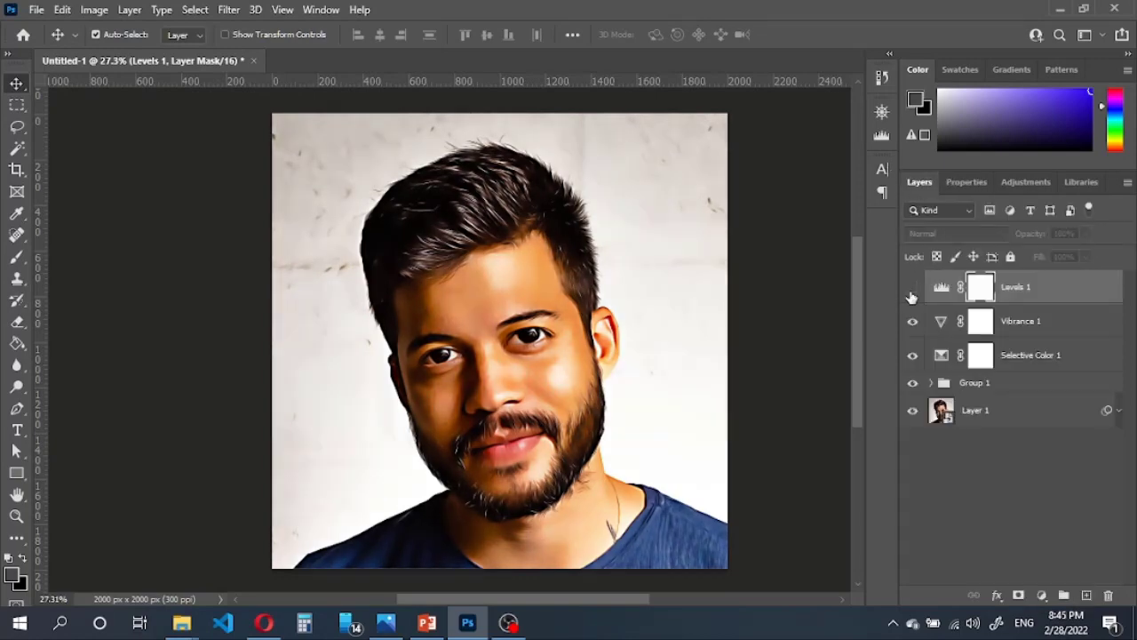
left_click(909, 292)
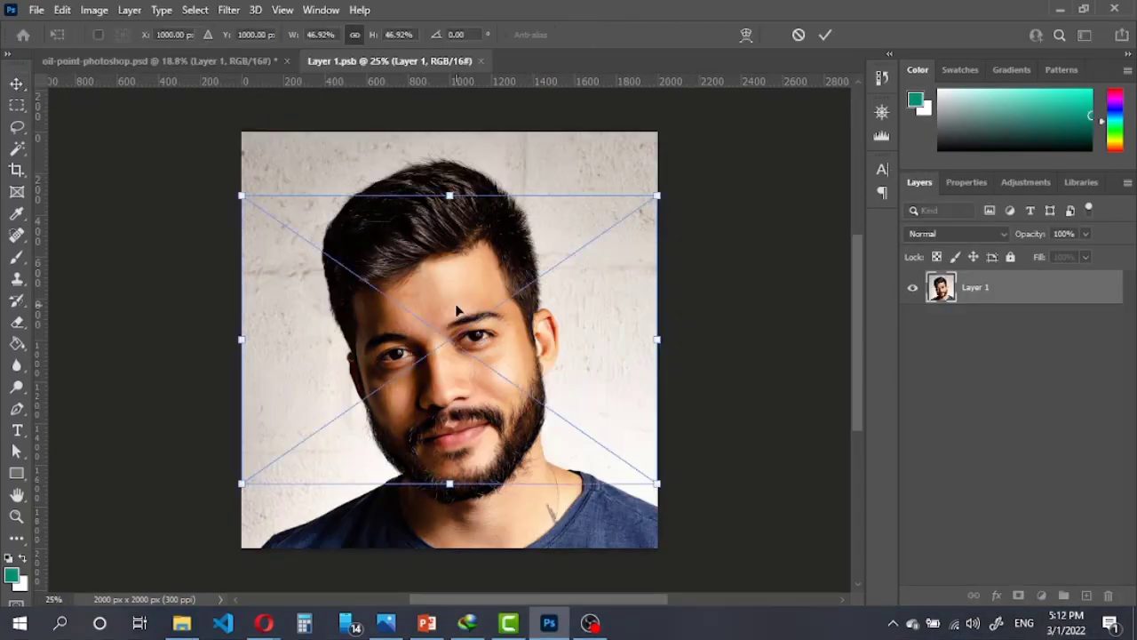
Move img-3 over the portrait and scale it to about 71%, centred on the canvas.
left_click_drag(479, 346, 423, 281)
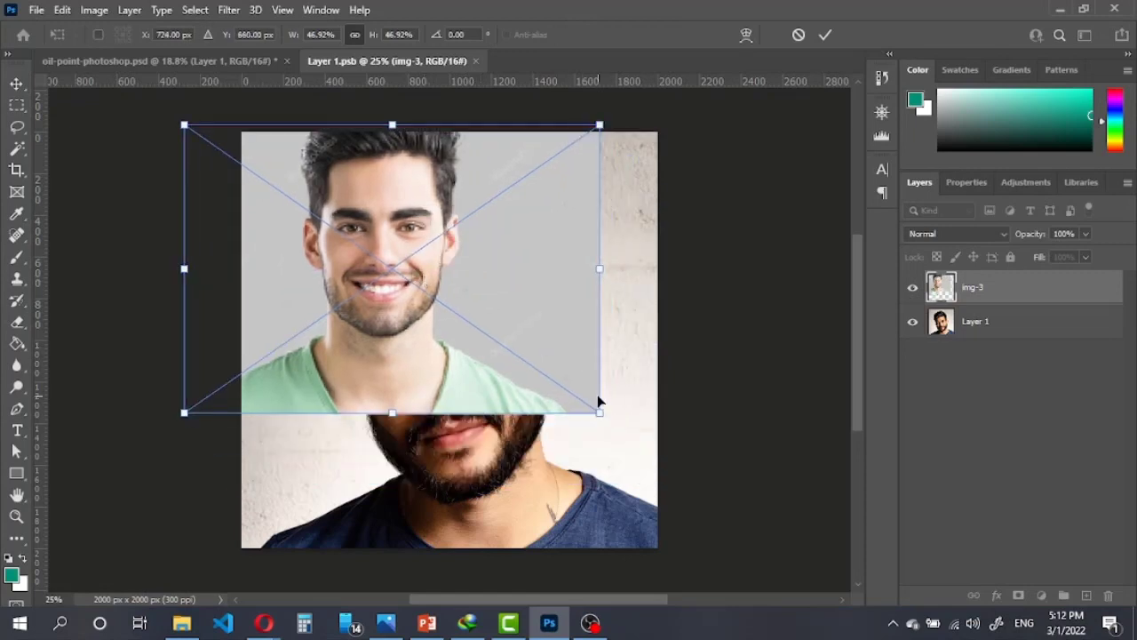
left_click_drag(599, 412, 754, 544)
mouse_move(642, 380)
left_mouse_down()
mouse_move(623, 394)
mouse_move(625, 385)
left_mouse_up()
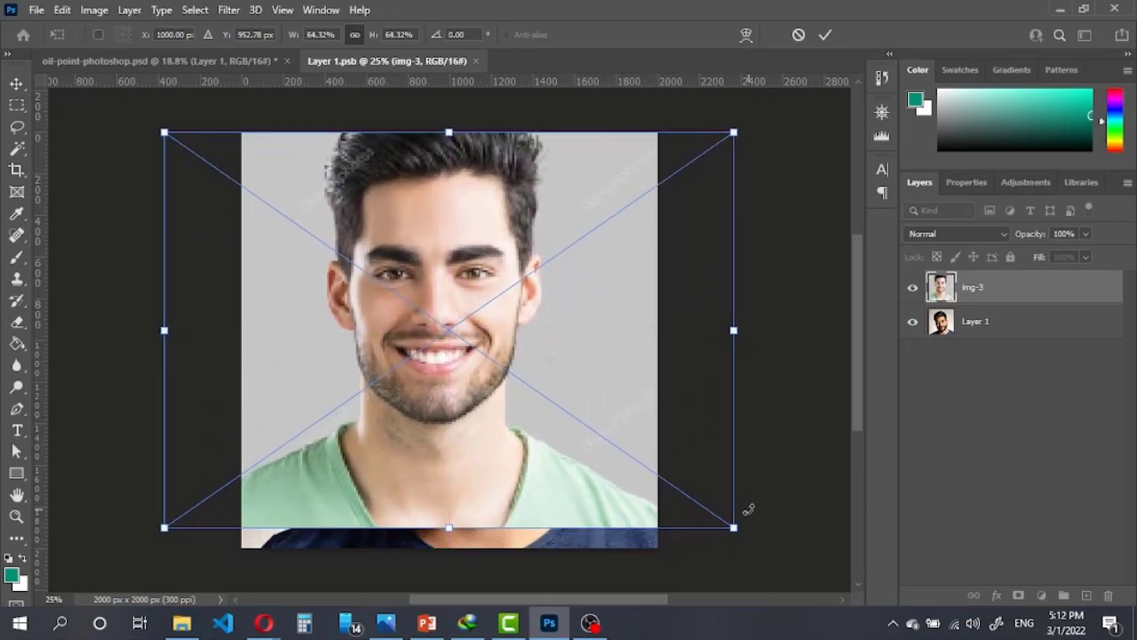
left_click_drag(736, 527, 788, 564)
left_click_drag(677, 446, 668, 450)
Commit the img-3 transform and save the smart object.
left_click(825, 35)
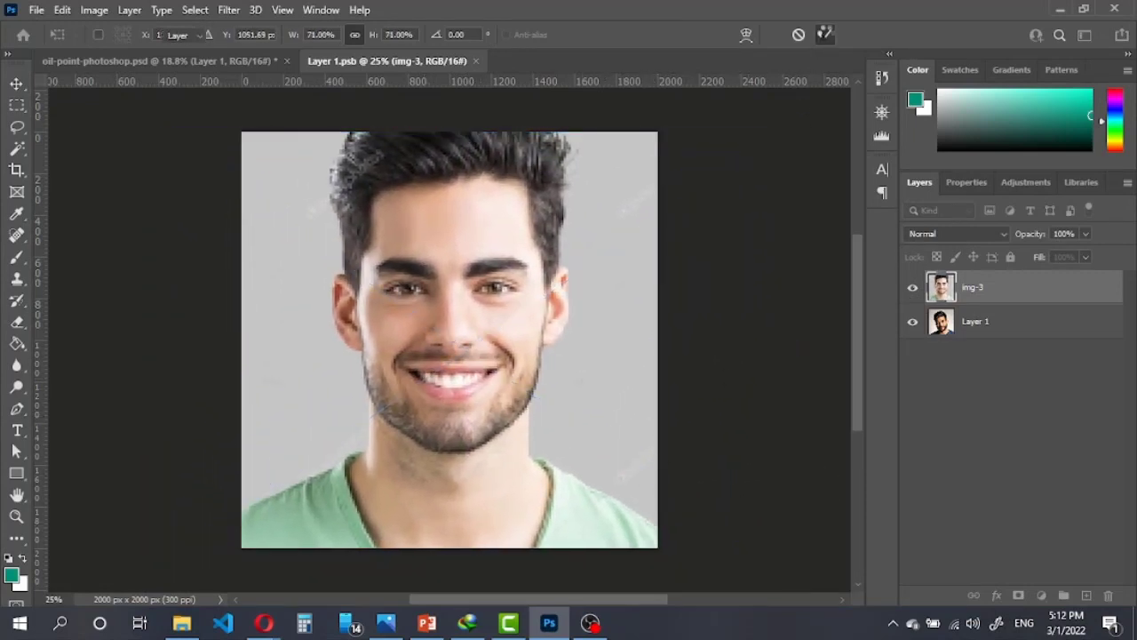
left_click(36, 10)
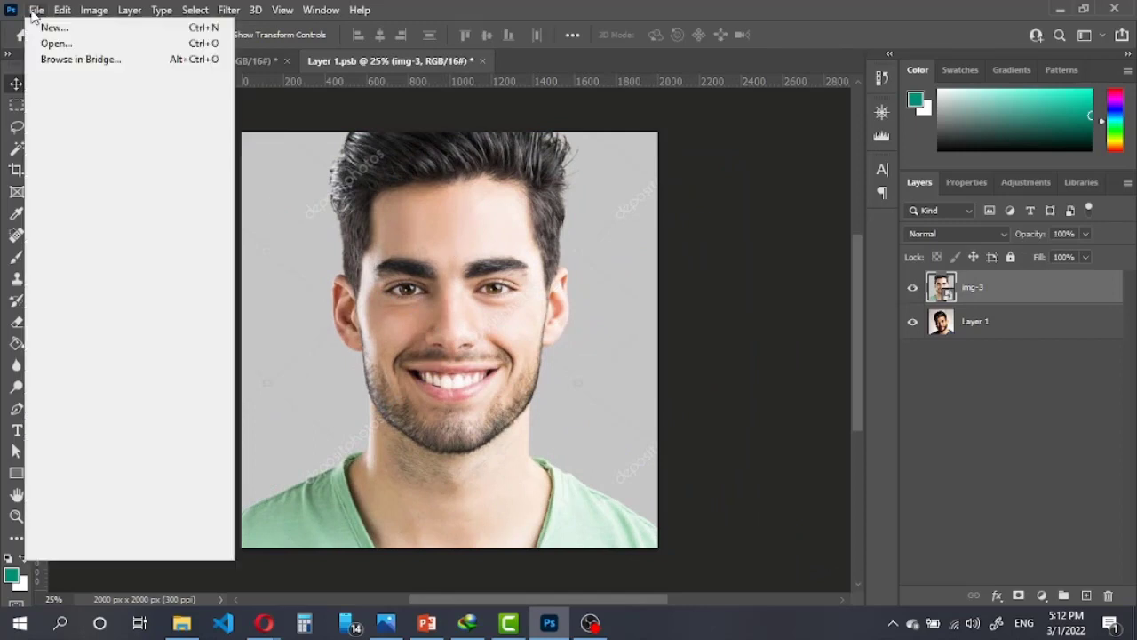
left_click(62, 188)
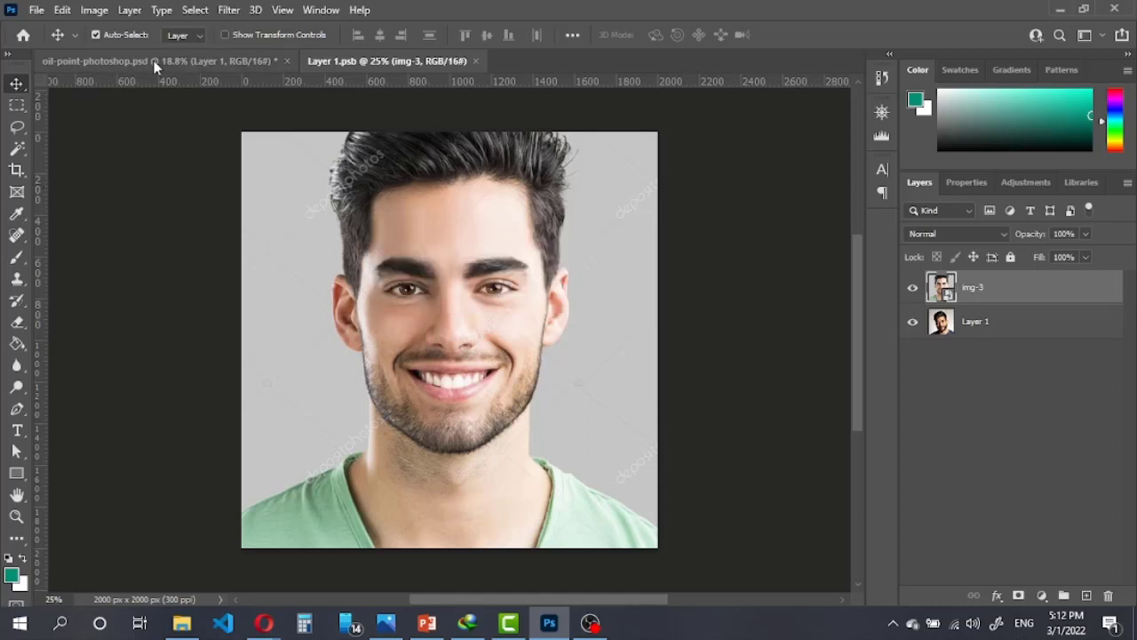
Back in oil-point-photoshop.psd, set Group 1 opacity to 70% and select Selective Color 1.
left_click(153, 60)
scroll(456, 283, "up", 1)
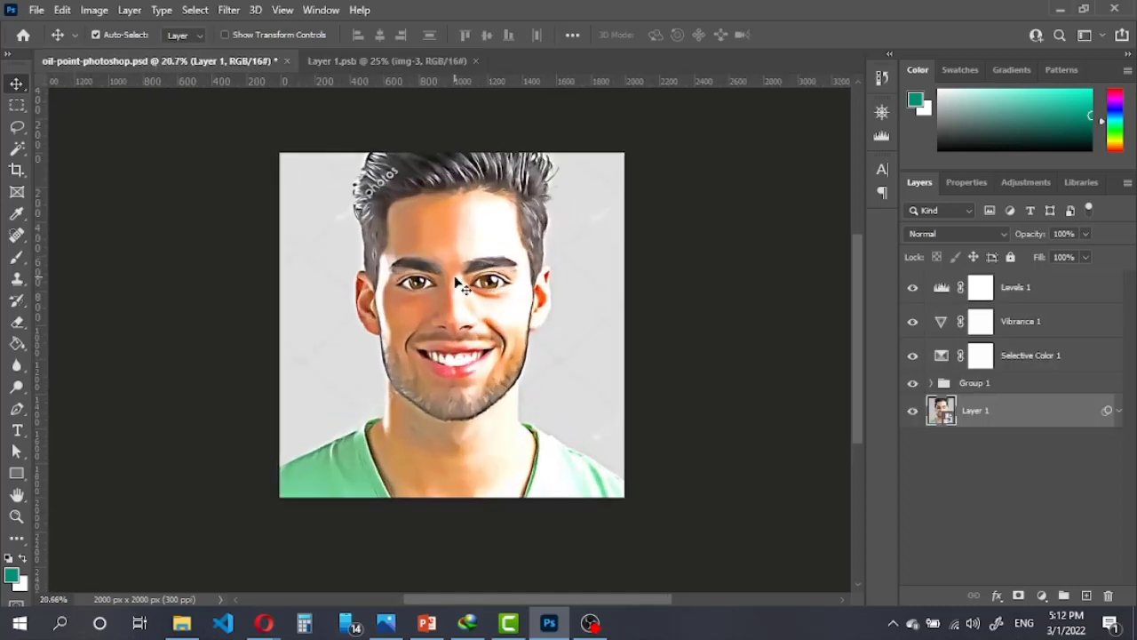
left_click(949, 376)
mouse_move(1038, 233)
left_mouse_down()
mouse_move(1013, 240)
mouse_move(1022, 236)
left_mouse_up()
left_click(1022, 360)
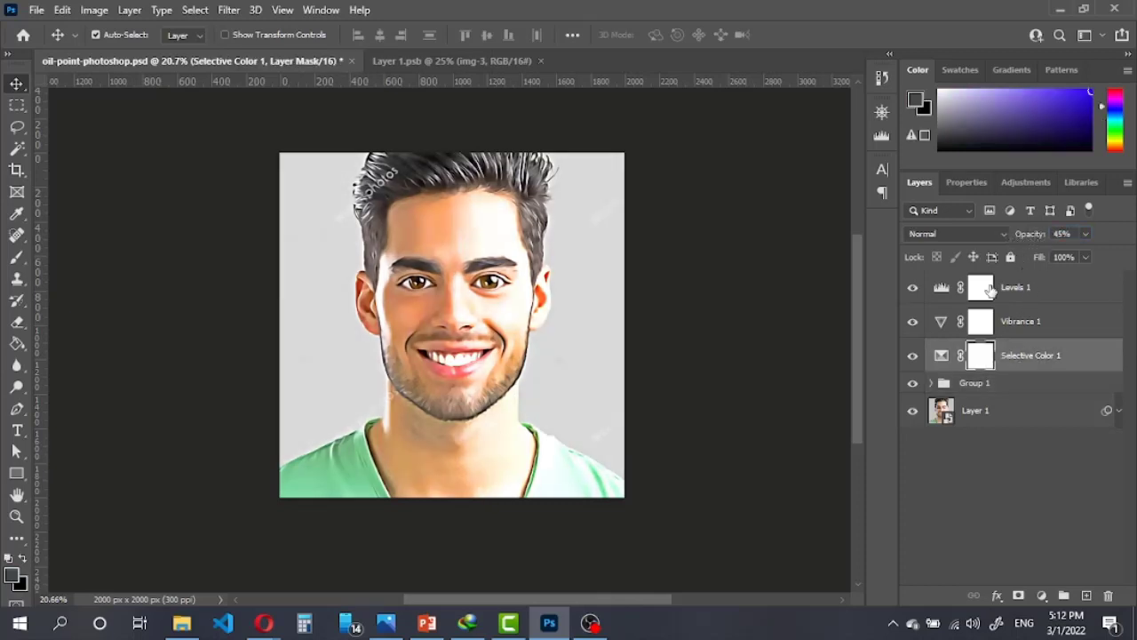
Retune Levels 1 to input values of about 48, 1.28 and 255.
double_click(941, 287)
mouse_move(943, 359)
left_mouse_down()
mouse_move(1040, 360)
mouse_move(1007, 360)
mouse_move(1021, 360)
left_mouse_up()
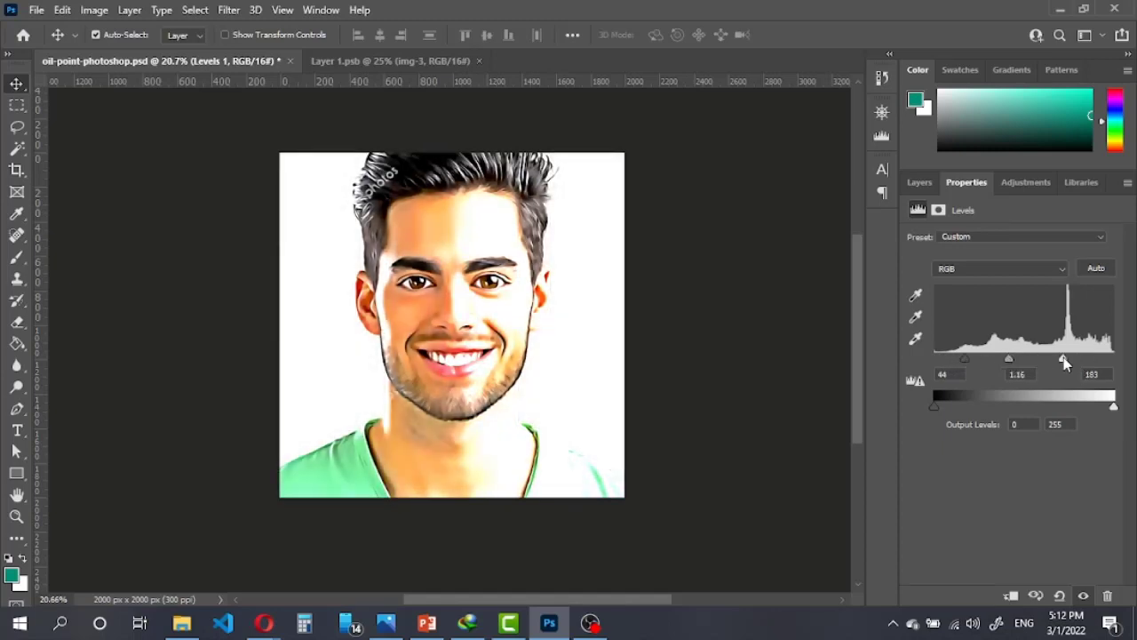
left_click_drag(1091, 359, 1113, 359)
mouse_move(1031, 359)
left_mouse_down()
mouse_move(954, 360)
mouse_move(968, 359)
left_mouse_up()
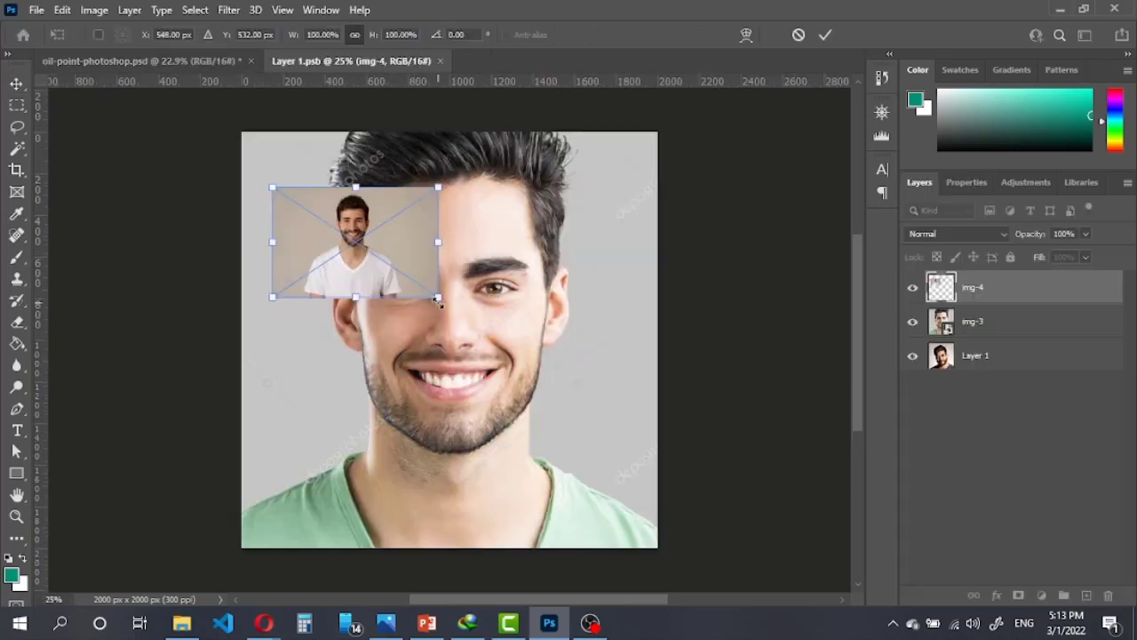
Enlarge the placed img-4 photo, commit, and move it to the canvas's top-left.
left_click_drag(438, 300, 702, 471)
left_click(825, 35)
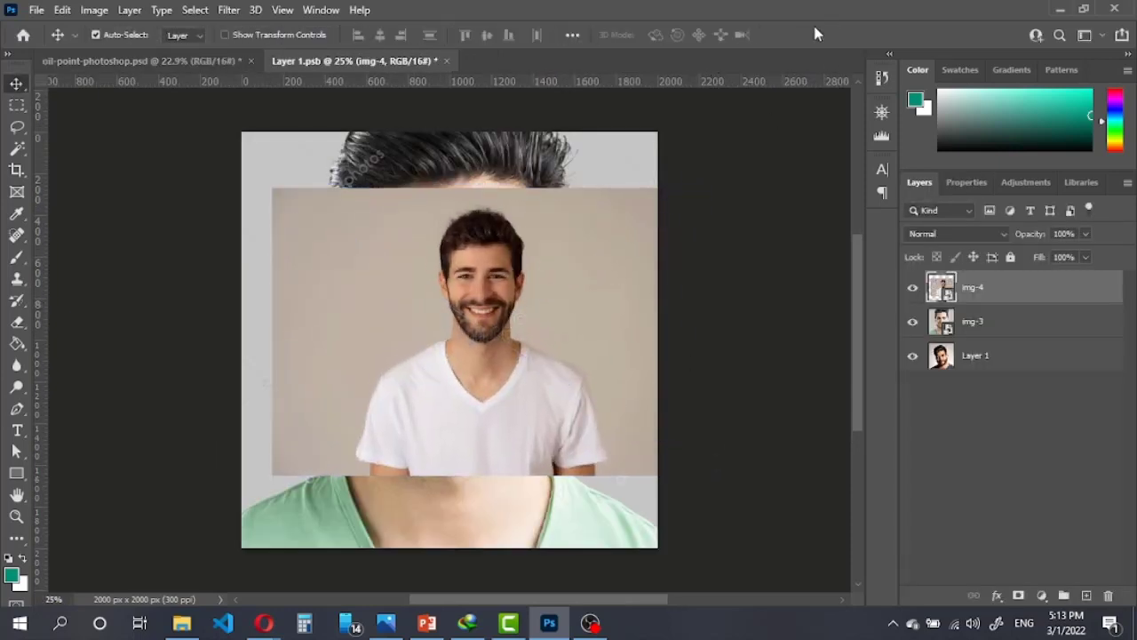
mouse_move(516, 326)
left_mouse_down()
mouse_move(432, 236)
mouse_move(401, 260)
left_mouse_up()
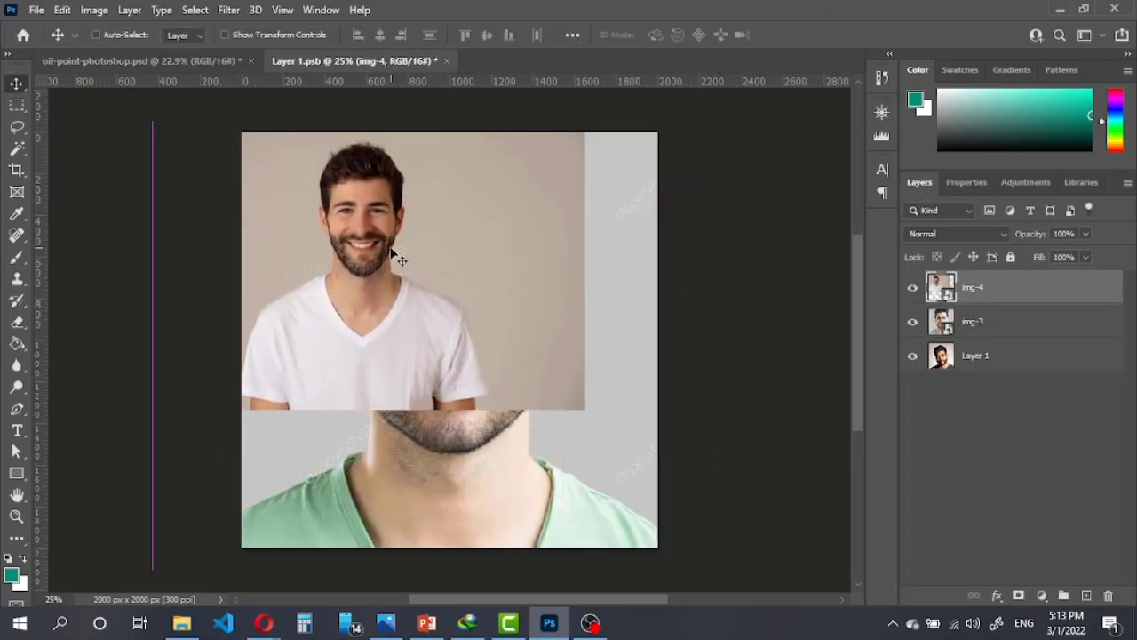
Rescale img-4 with Ctrl+T to fill the canvas, centre it, and save the smart object.
key("ctrl+t")
left_click_drag(584, 406, 811, 564)
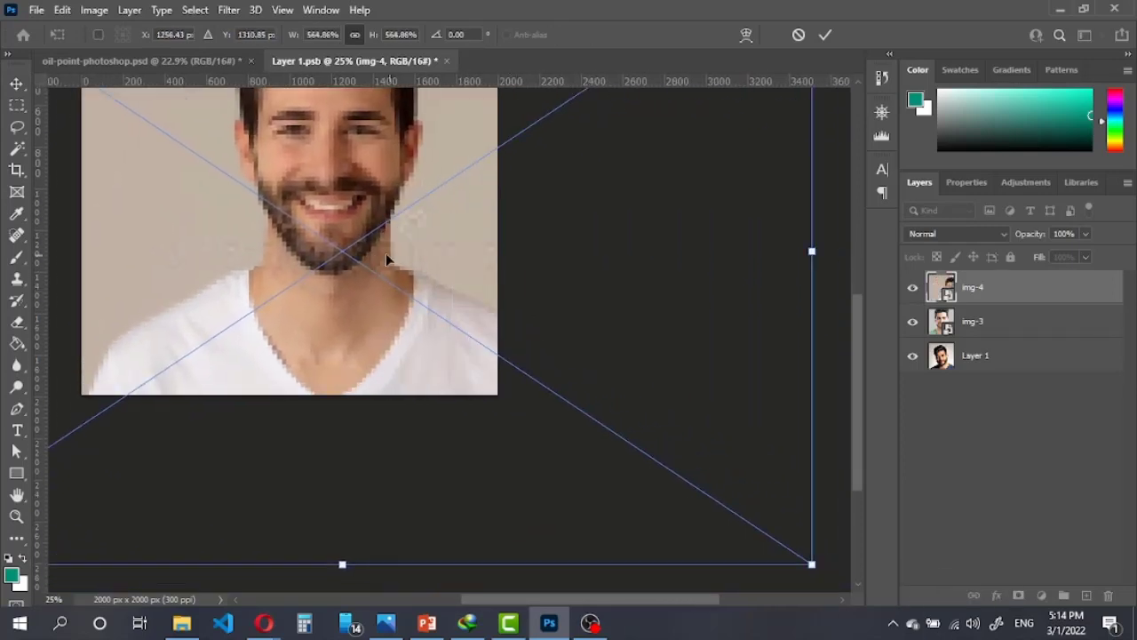
left_click_drag(386, 253, 483, 391)
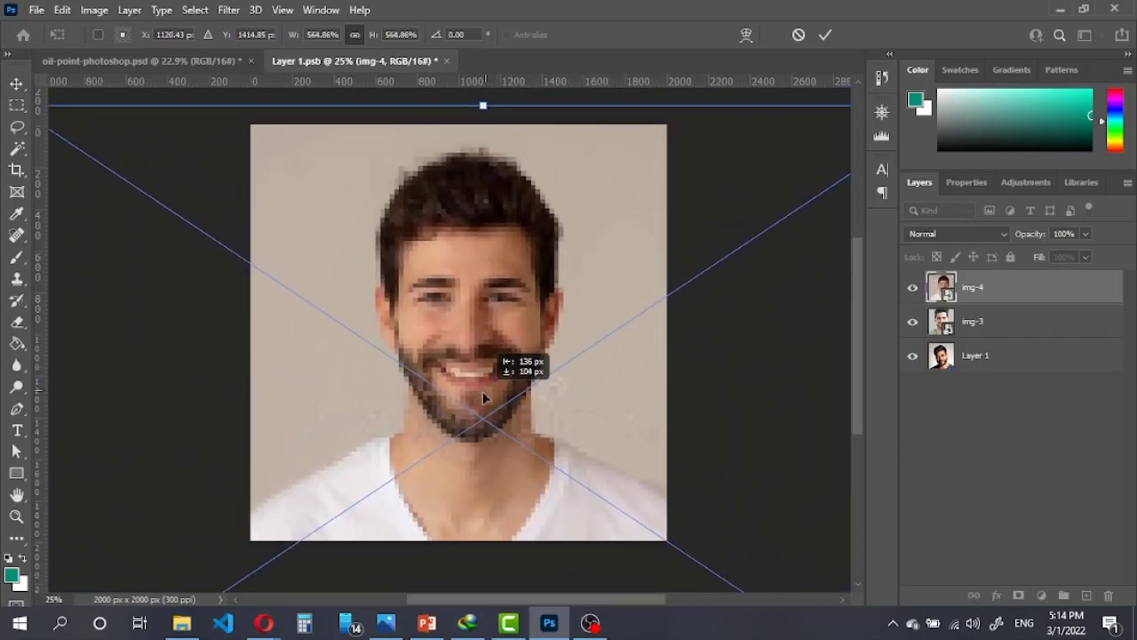
left_click(826, 40)
key("ctrl+0")
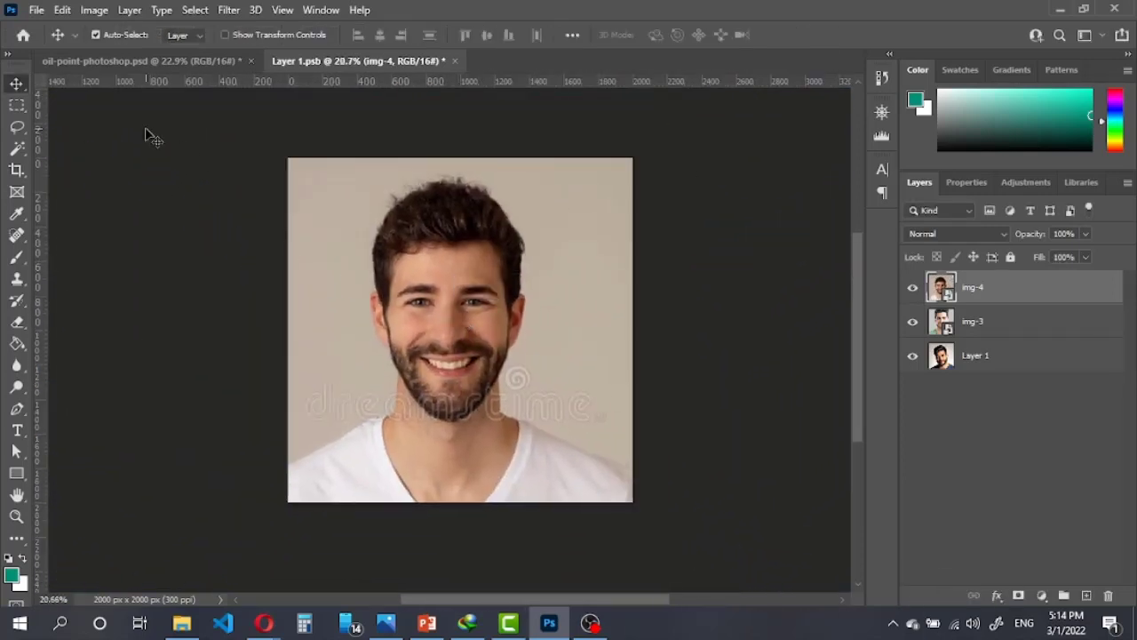
left_click(37, 10)
left_click(53, 186)
Return to the oil-painting template and set Group 1 opacity to 26%.
left_click(147, 60)
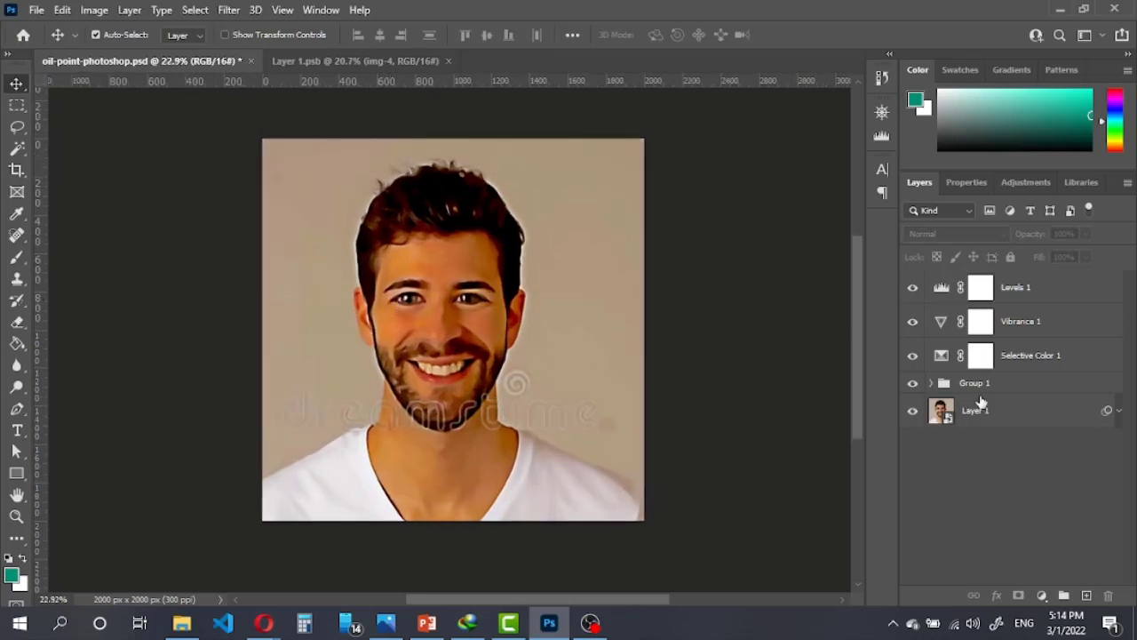
left_click(977, 384)
left_click_drag(1048, 238, 1111, 245)
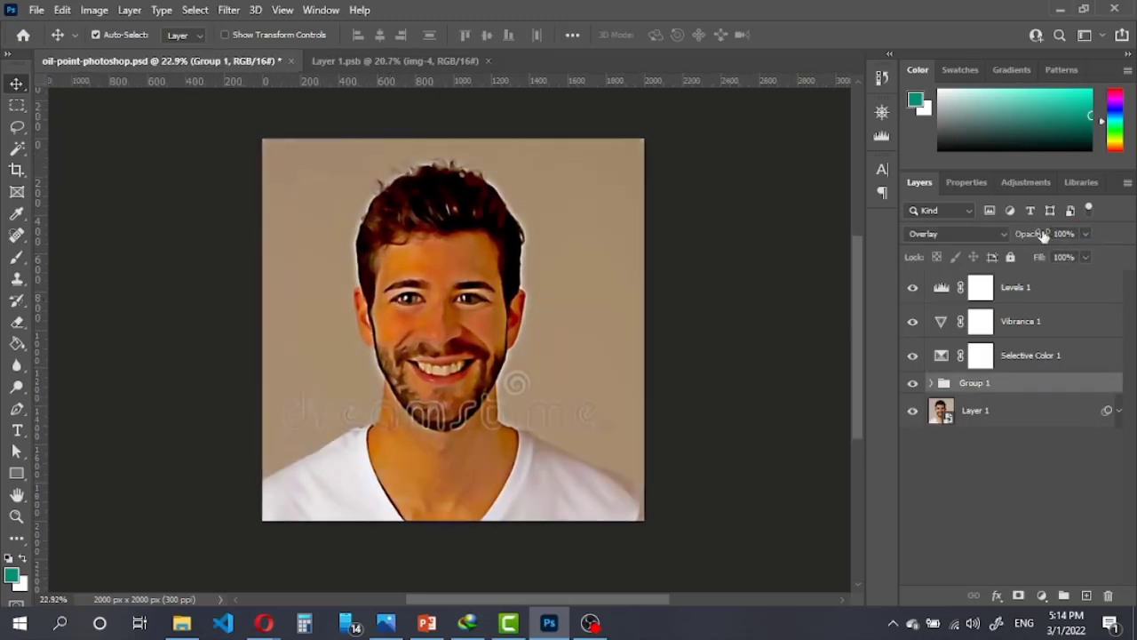
left_click_drag(1044, 234, 975, 236)
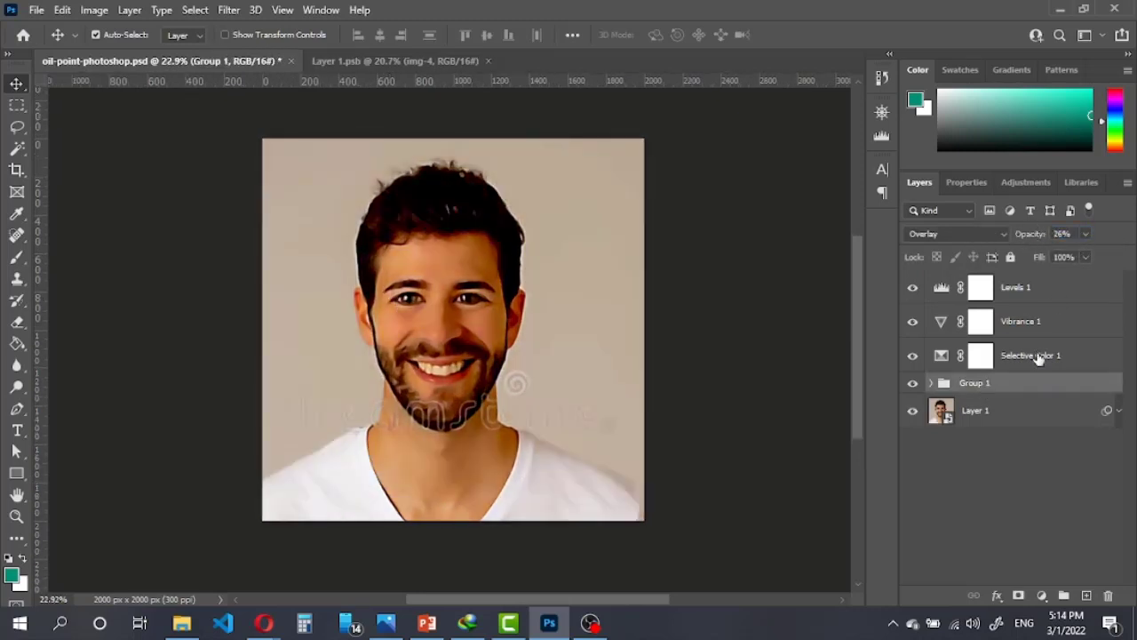
Set Selective Color 1 opacity to 57%.
left_click(1038, 358)
mouse_move(1042, 241)
left_mouse_down()
mouse_move(1083, 242)
mouse_move(1010, 256)
mouse_move(1129, 258)
left_mouse_up()
left_click(1085, 235)
Set Levels 1 input values to 41, 1.00 and 231.
left_click(1006, 320)
left_click(942, 287)
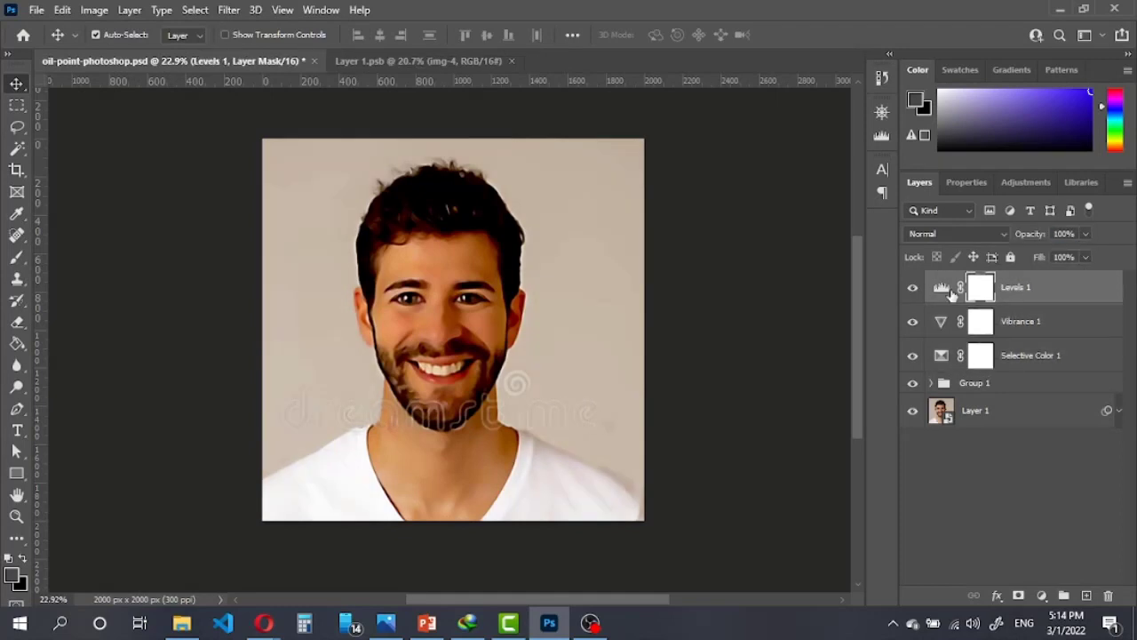
double_click(942, 287)
left_click_drag(968, 357, 1018, 360)
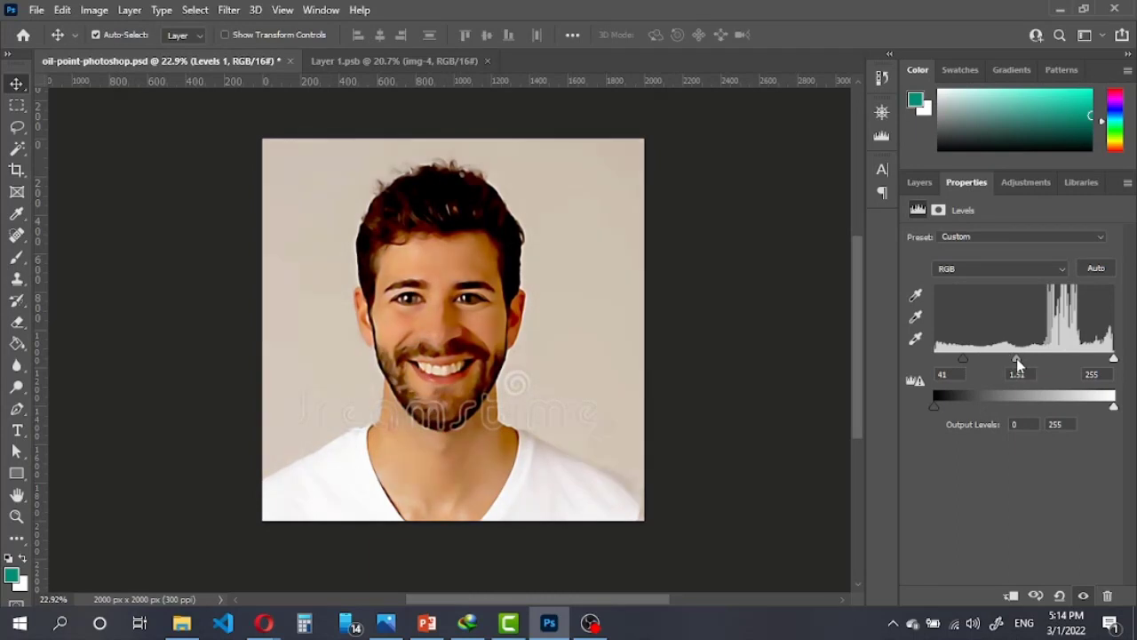
left_click_drag(1113, 358, 1099, 362)
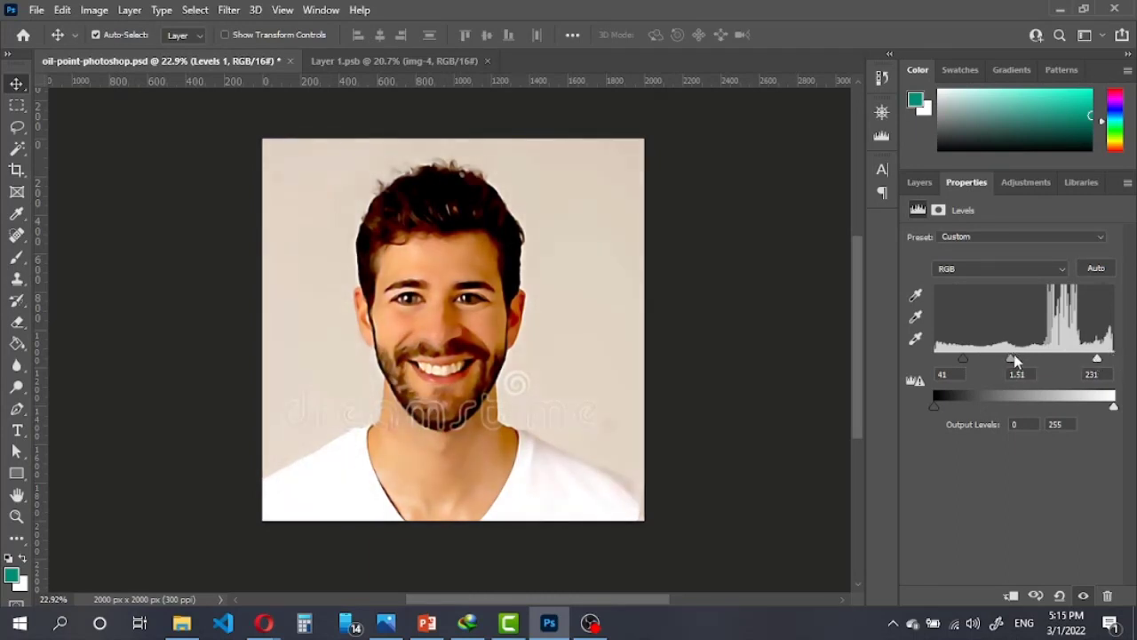
left_click_drag(1016, 360, 1029, 359)
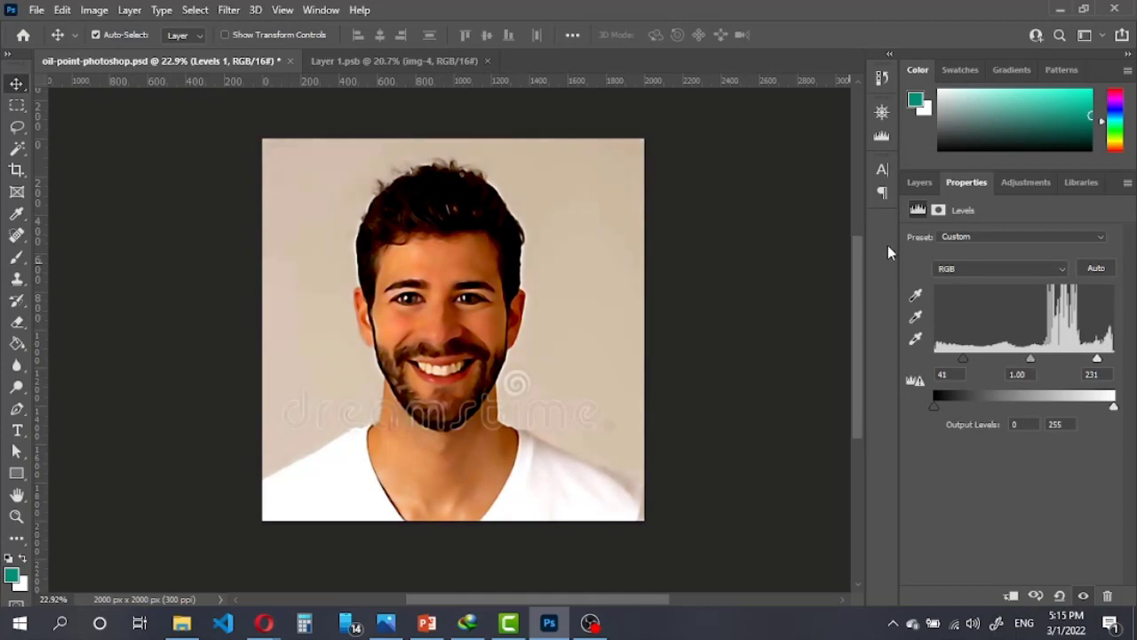
Switch between the Layer 1.psb and oil-painting template tabs to compare the result.
left_click(920, 182)
left_click(369, 62)
left_click(216, 59)
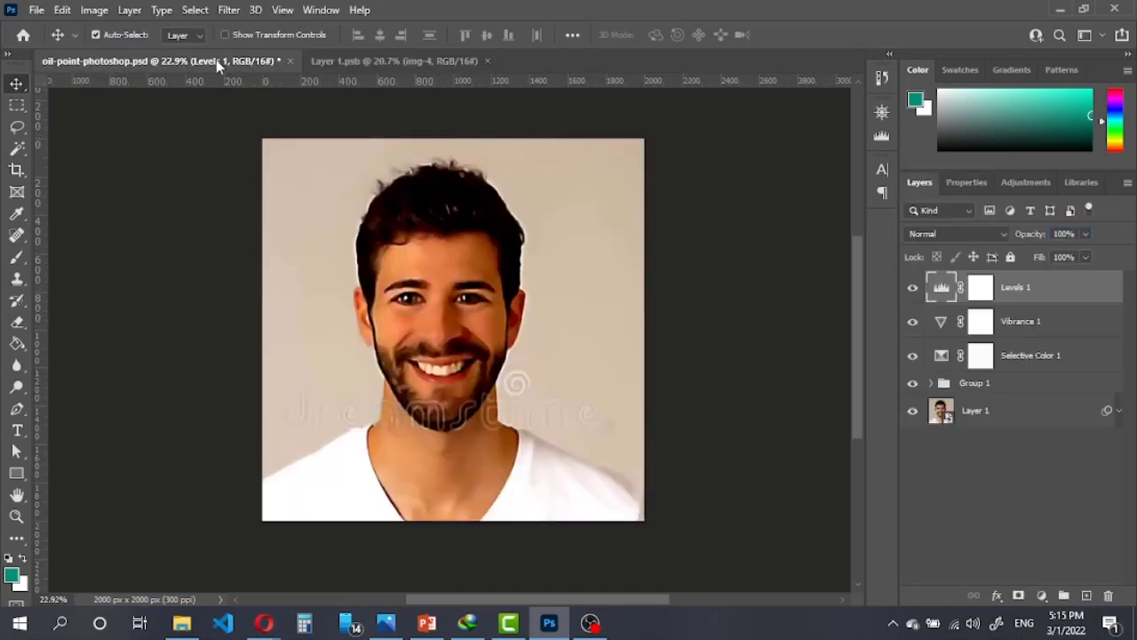
left_click(347, 61)
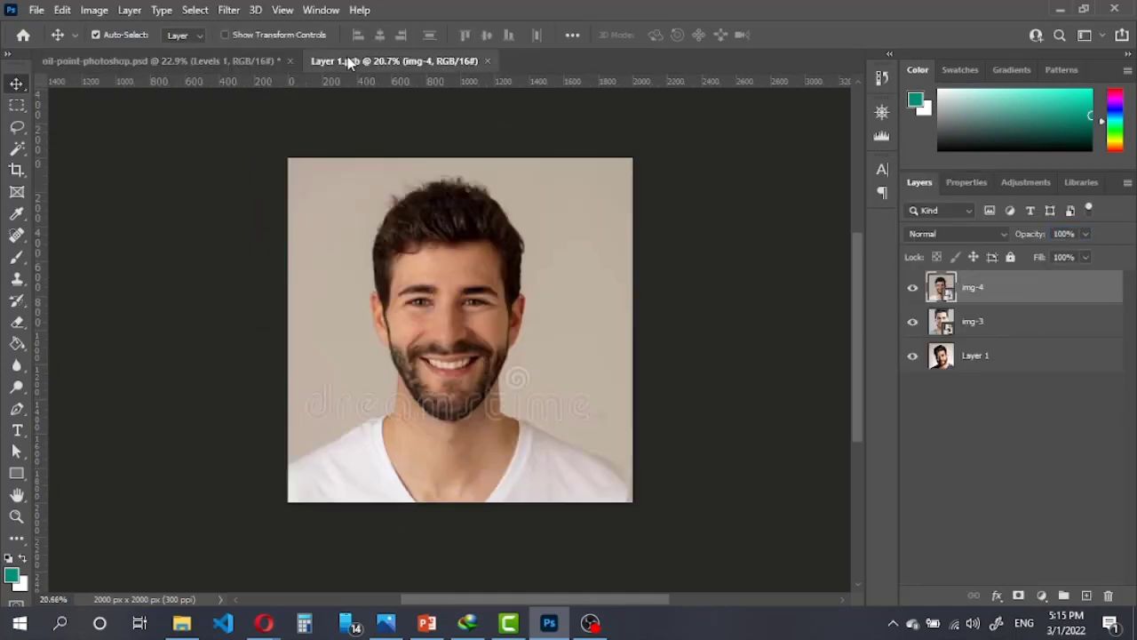
left_click(227, 61)
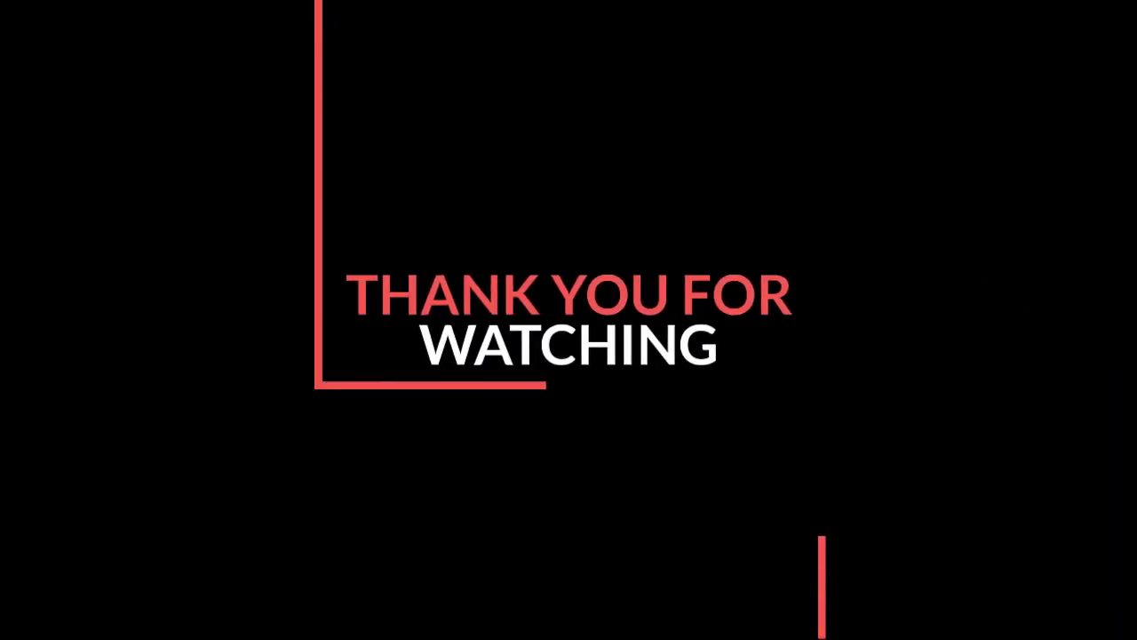